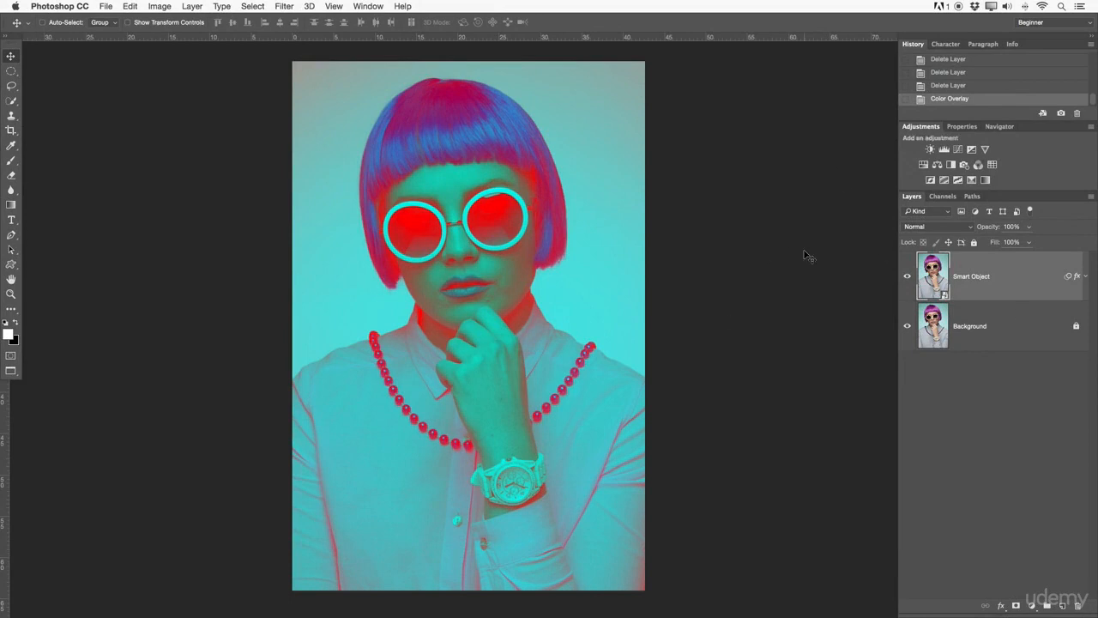
Step: Look through the Properties, Navigator, Character and Paragraph panels, then return to the History panel
{"action": "mouse_move", "coordinate": [910, 195]}
{"action": "left_mouse_down"}
{"action": "mouse_move", "coordinate": [680, 150]}
{"action": "mouse_move", "coordinate": [908, 210]}
{"action": "mouse_move", "coordinate": [912, 198]}
{"action": "left_mouse_up"}
{"action": "left_click", "coordinate": [962, 126]}
{"action": "left_click", "coordinate": [1000, 126]}
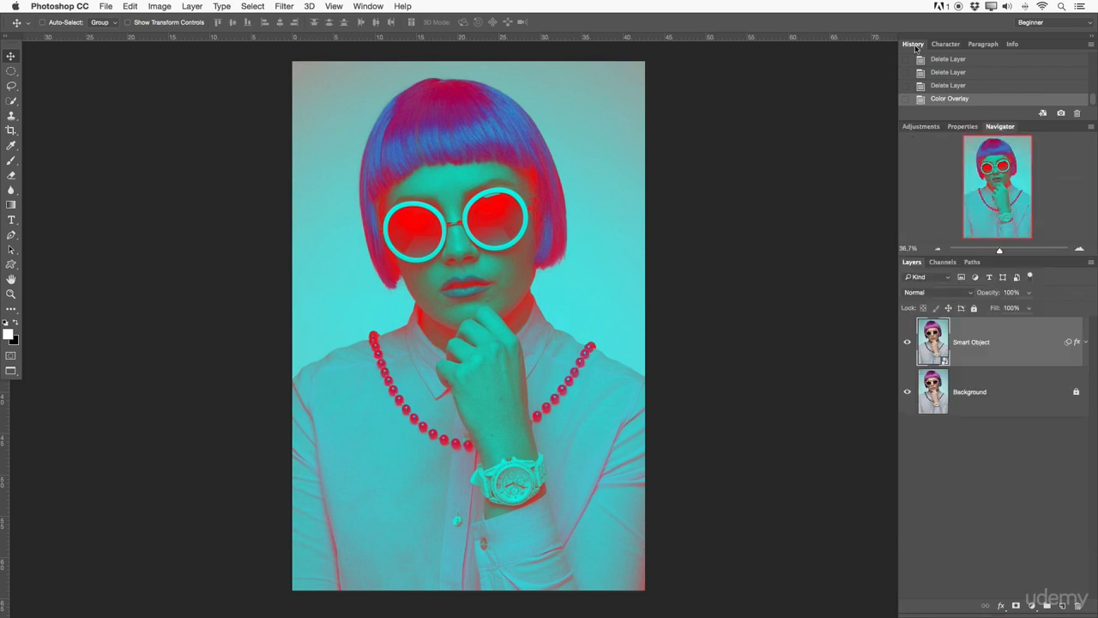
{"action": "left_click", "coordinate": [945, 44]}
{"action": "left_click", "coordinate": [986, 45]}
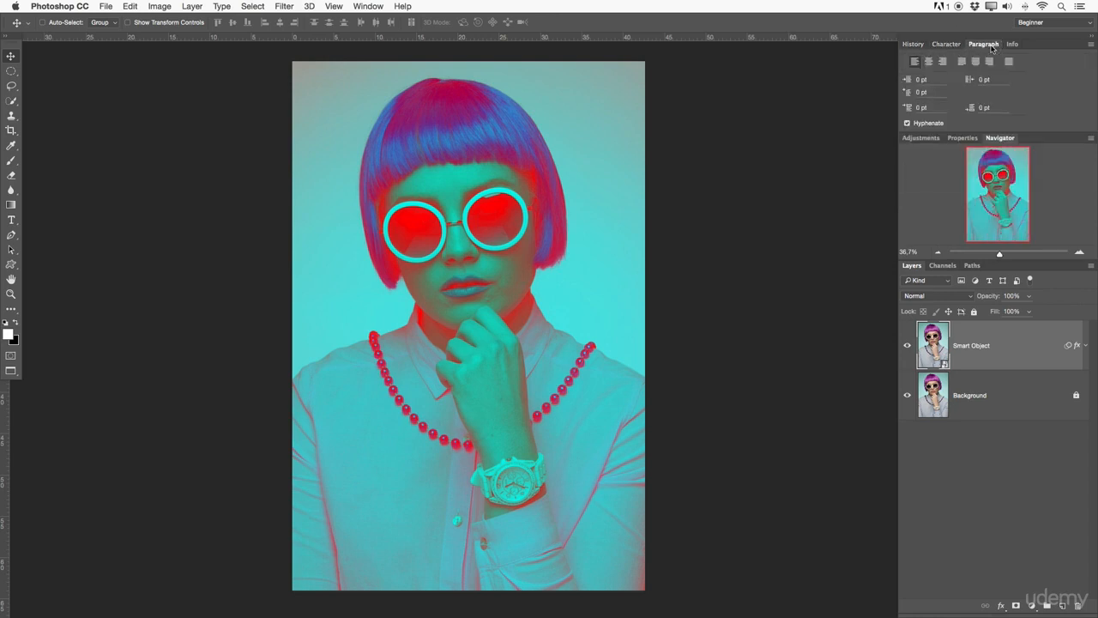
{"action": "left_click", "coordinate": [912, 44]}
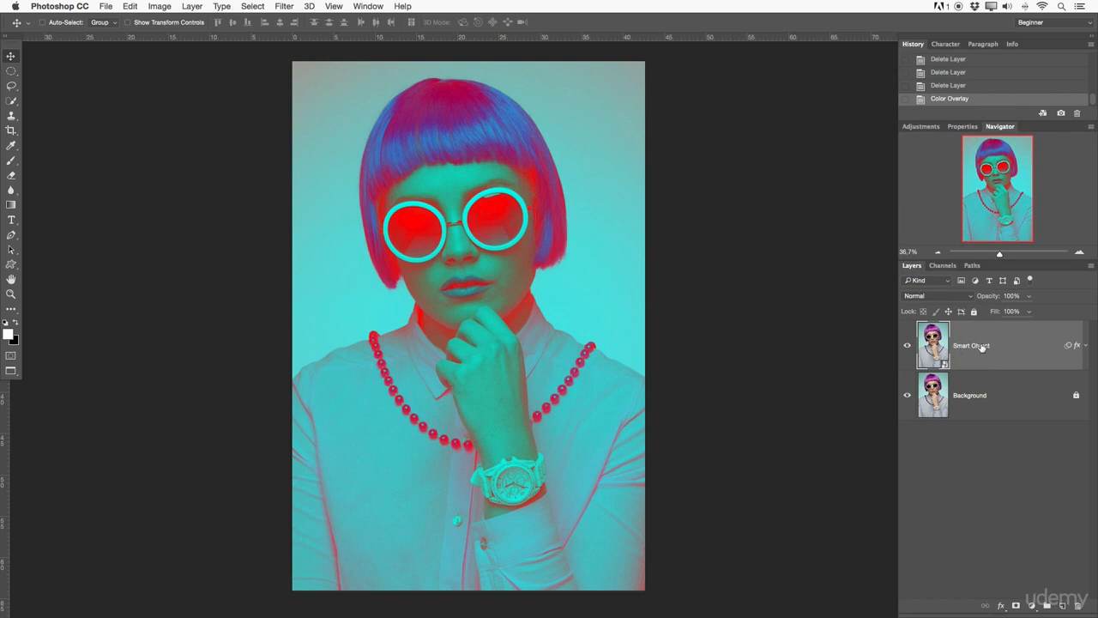
Step: Duplicate the Smart Object layer and add a Curves adjustment layer above the copy
{"action": "key", "text": "super+j"}
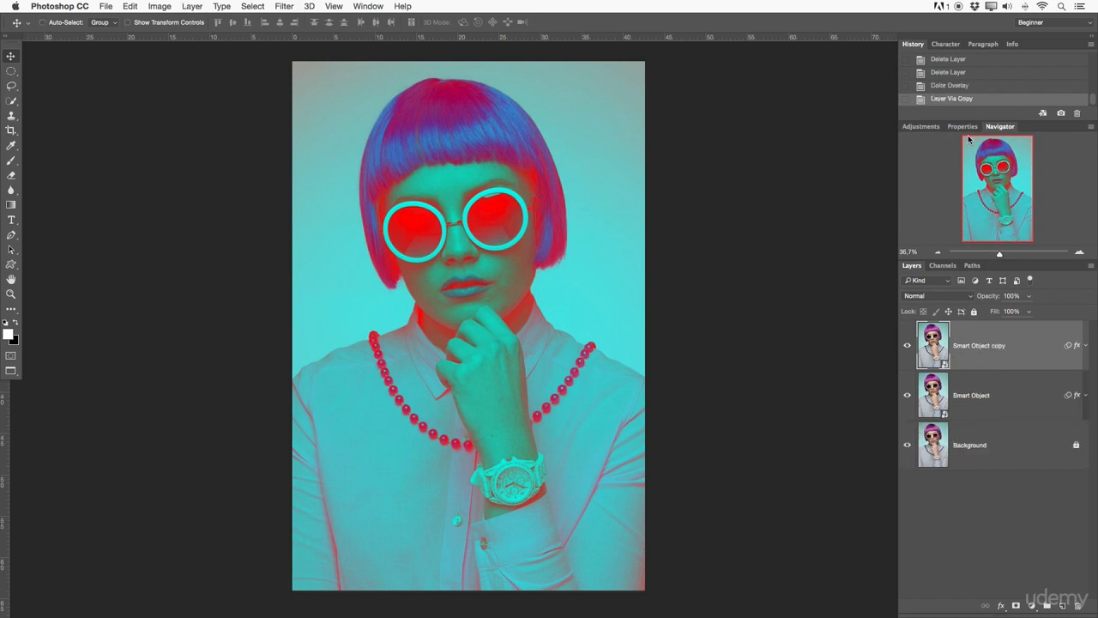
{"action": "left_click", "coordinate": [921, 127]}
{"action": "left_click", "coordinate": [959, 152]}
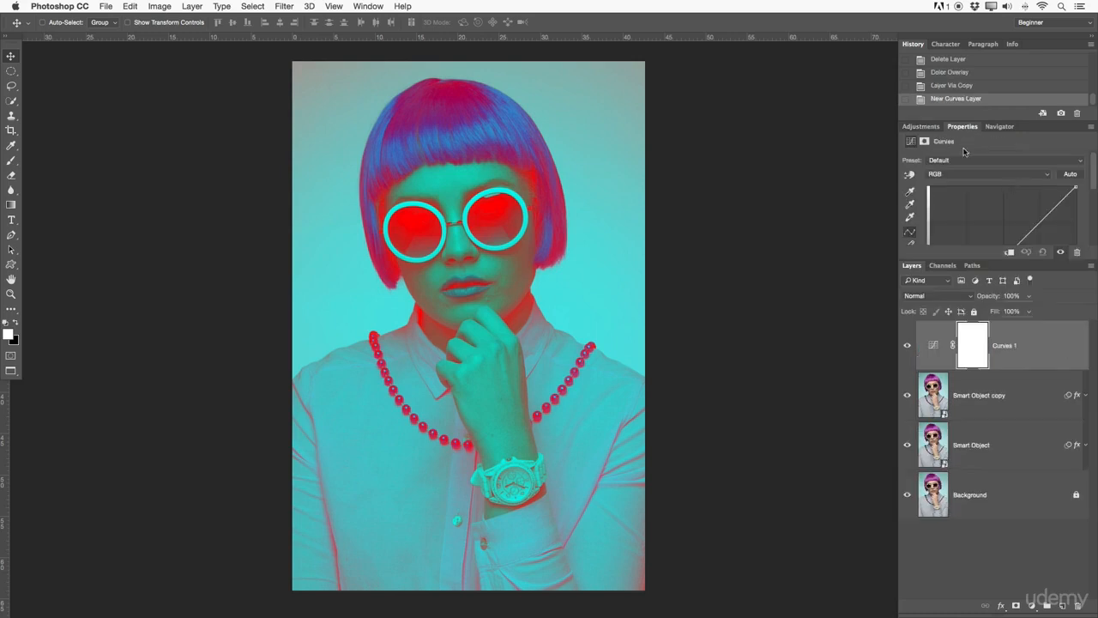
Step: Float the Properties panel beside the portrait and shape an S-curve with raised highlights and a shadow point at input 79, output 74
{"action": "left_click_drag", "start_coordinate": [962, 126], "coordinate": [684, 55]}
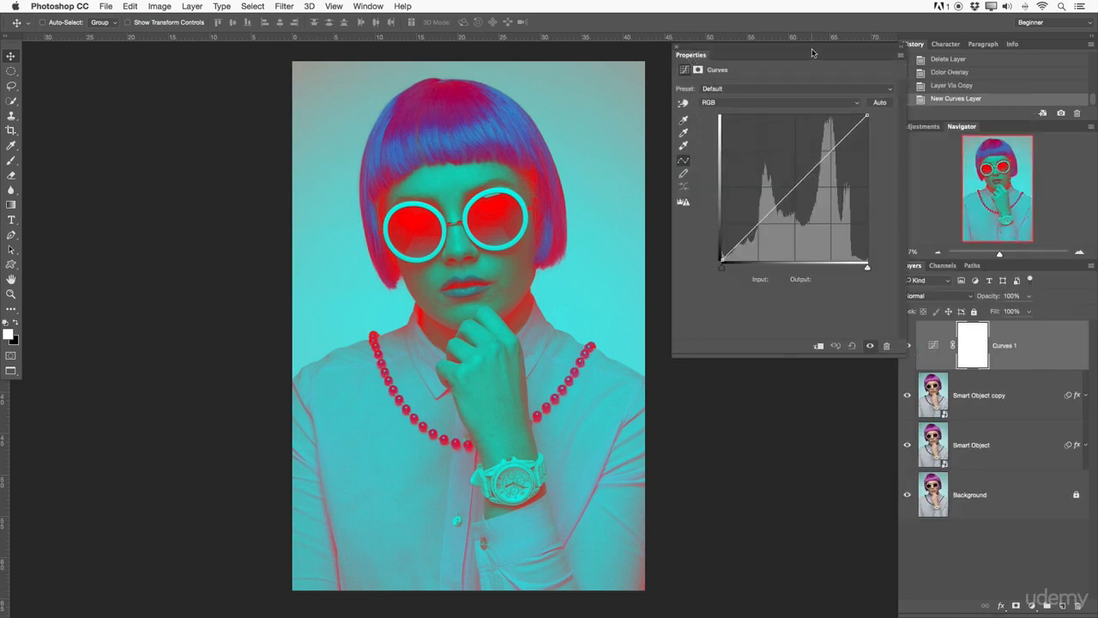
{"action": "left_click_drag", "start_coordinate": [803, 162], "coordinate": [803, 143]}
{"action": "left_click_drag", "start_coordinate": [753, 211], "coordinate": [753, 217]}
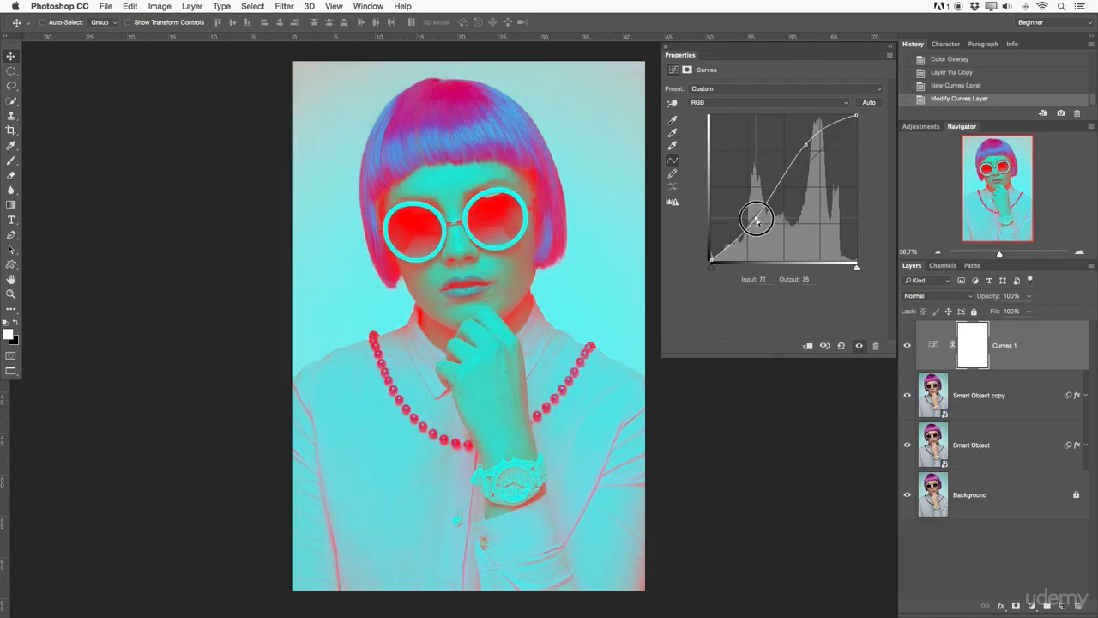
Step: Add a Hue/Saturation adjustment layer with saturation +27 and a Posterize adjustment layer with 64 levels
{"action": "left_click", "coordinate": [920, 126]}
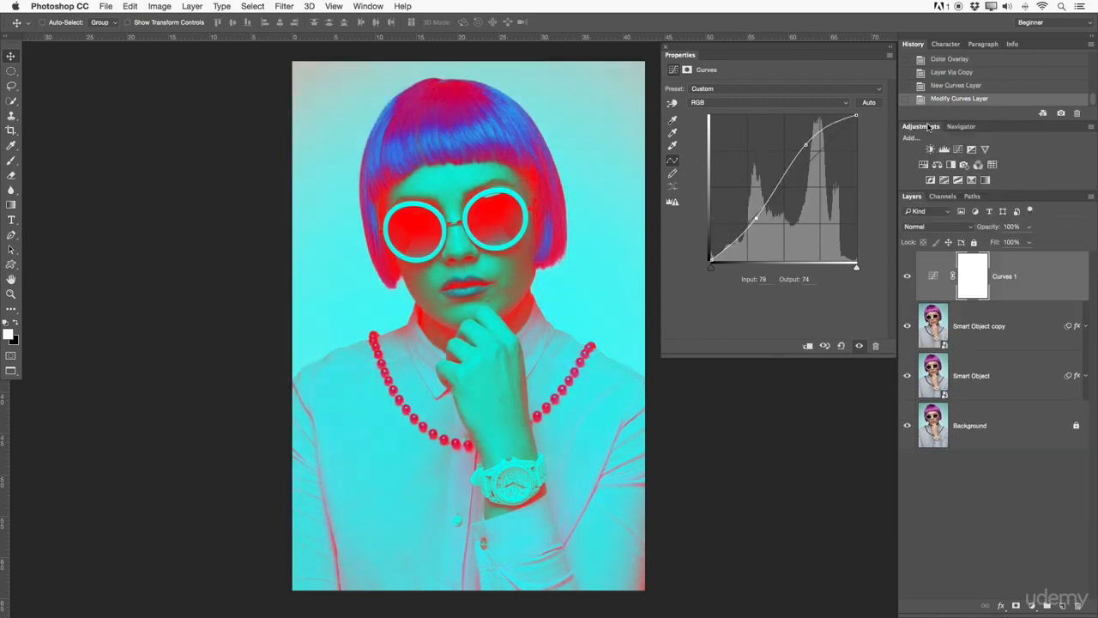
{"action": "left_click", "coordinate": [922, 164]}
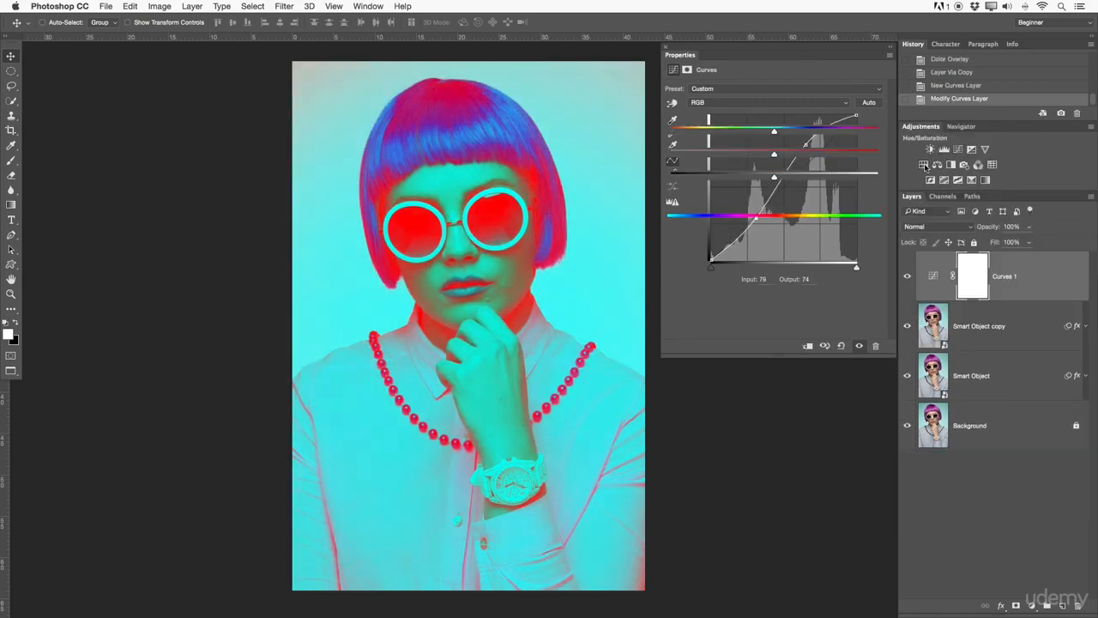
{"action": "left_click_drag", "start_coordinate": [773, 154], "coordinate": [802, 153]}
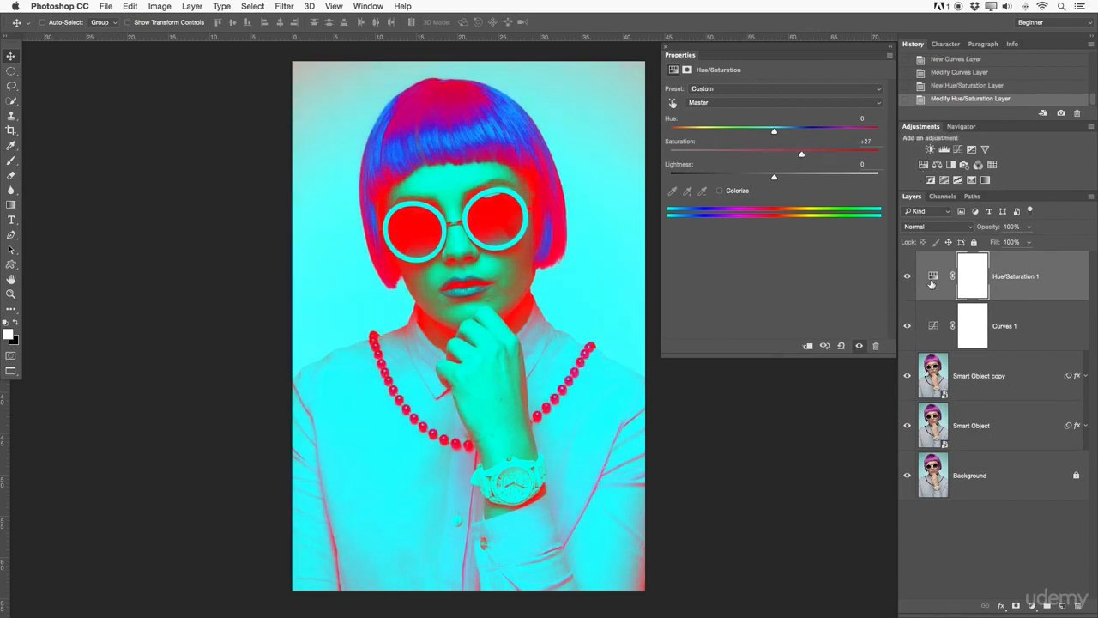
{"action": "left_click", "coordinate": [944, 179]}
{"action": "left_click_drag", "start_coordinate": [674, 105], "coordinate": [721, 104]}
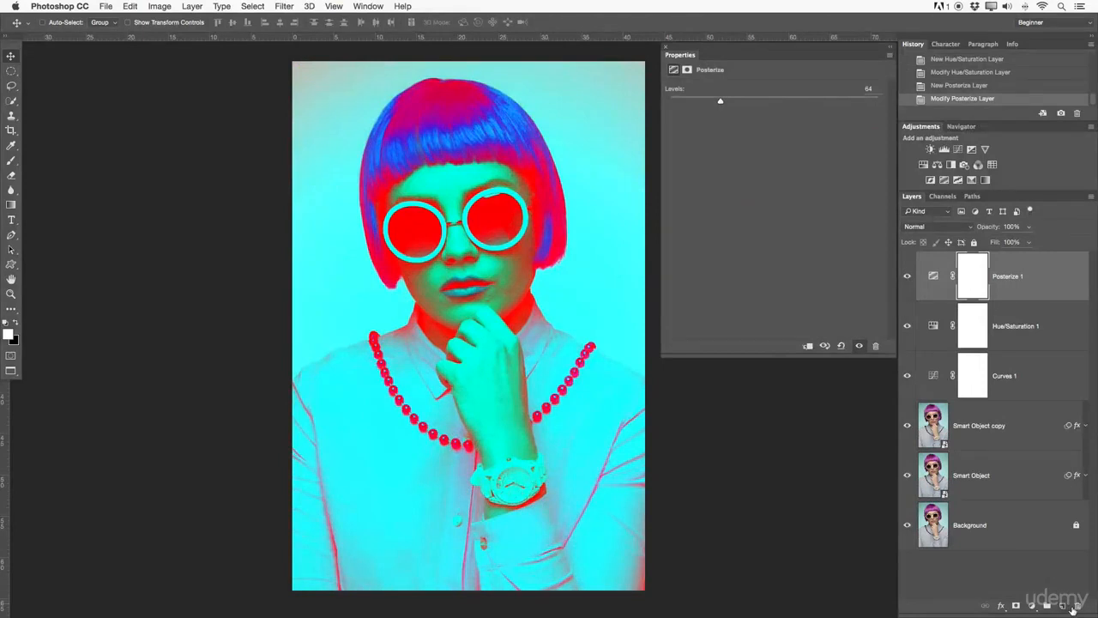
Step: Add four empty layers above the Posterize layer and create a new group on top of them
{"action": "left_click", "coordinate": [1063, 605]}
{"action": "left_click", "coordinate": [1064, 606]}
{"action": "left_click", "coordinate": [1063, 605]}
{"action": "left_click", "coordinate": [1064, 606]}
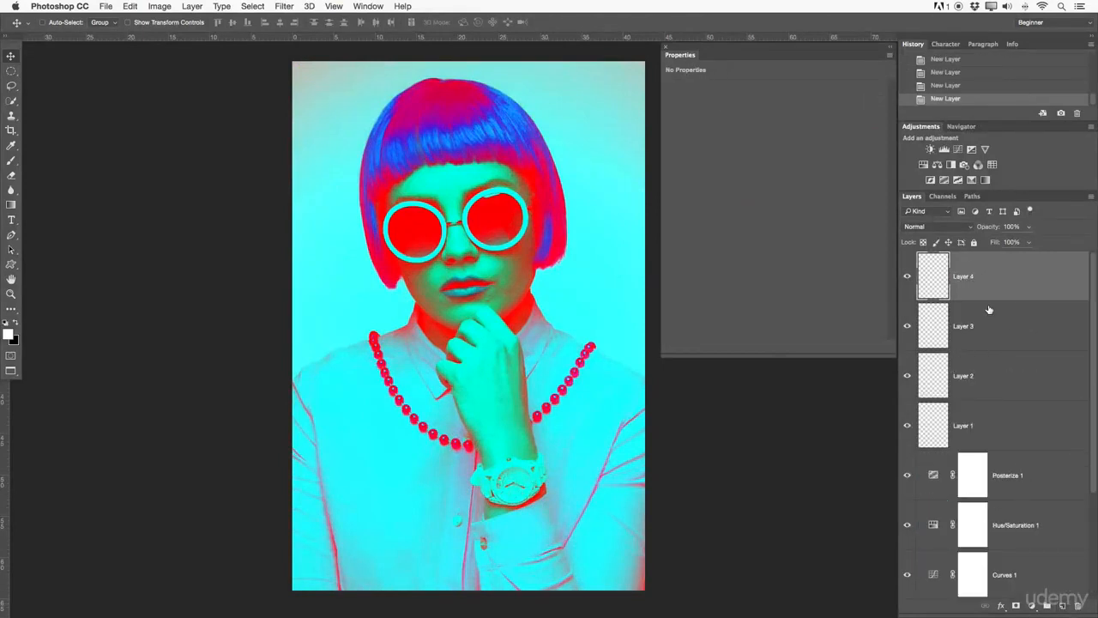
{"action": "left_click", "coordinate": [1046, 606]}
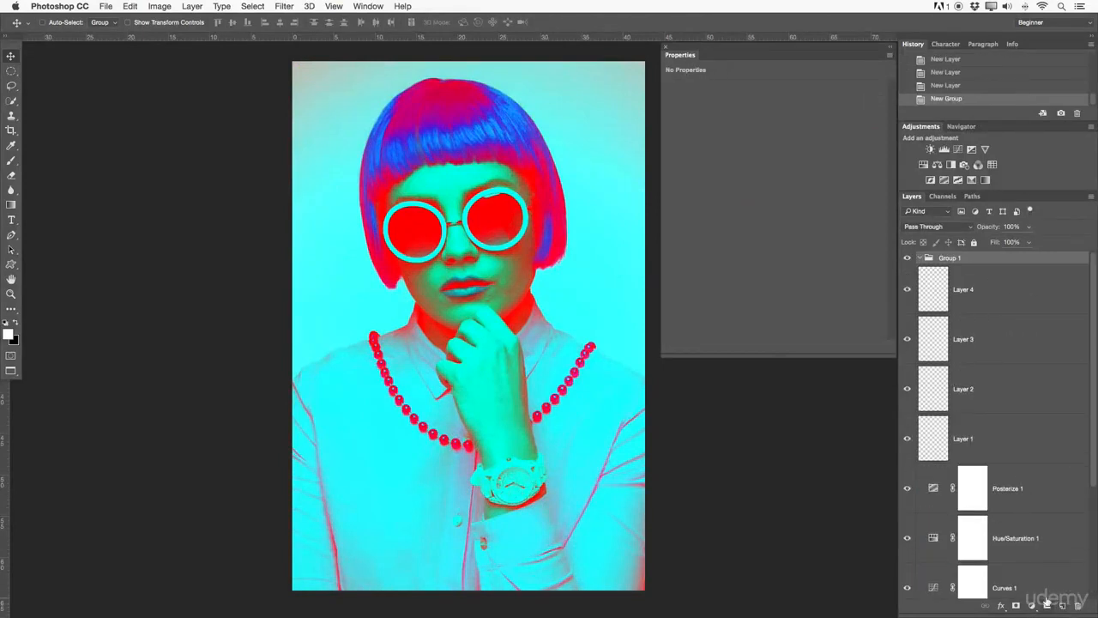
Step: In the group, add a Levels layer with darkened shadows and a Brightness/Contrast layer with brightness 41 and contrast -36
{"action": "left_click", "coordinate": [944, 149]}
{"action": "left_click_drag", "start_coordinate": [708, 171], "coordinate": [735, 170]}
{"action": "left_click", "coordinate": [931, 151]}
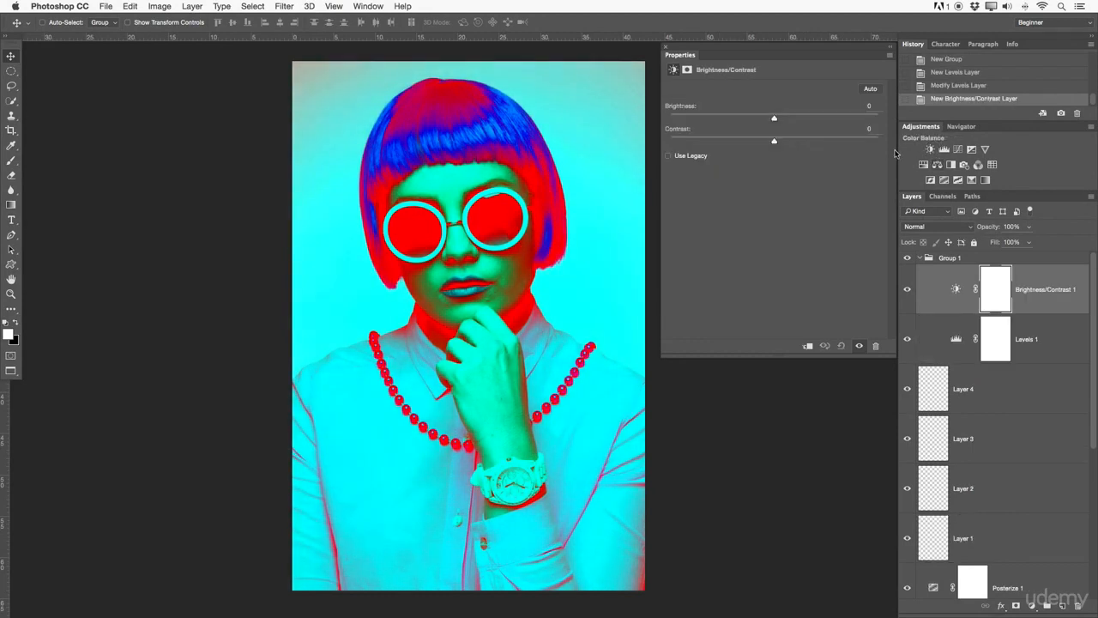
{"action": "left_click_drag", "start_coordinate": [774, 143], "coordinate": [697, 143]}
{"action": "left_click_drag", "start_coordinate": [773, 117], "coordinate": [802, 118]}
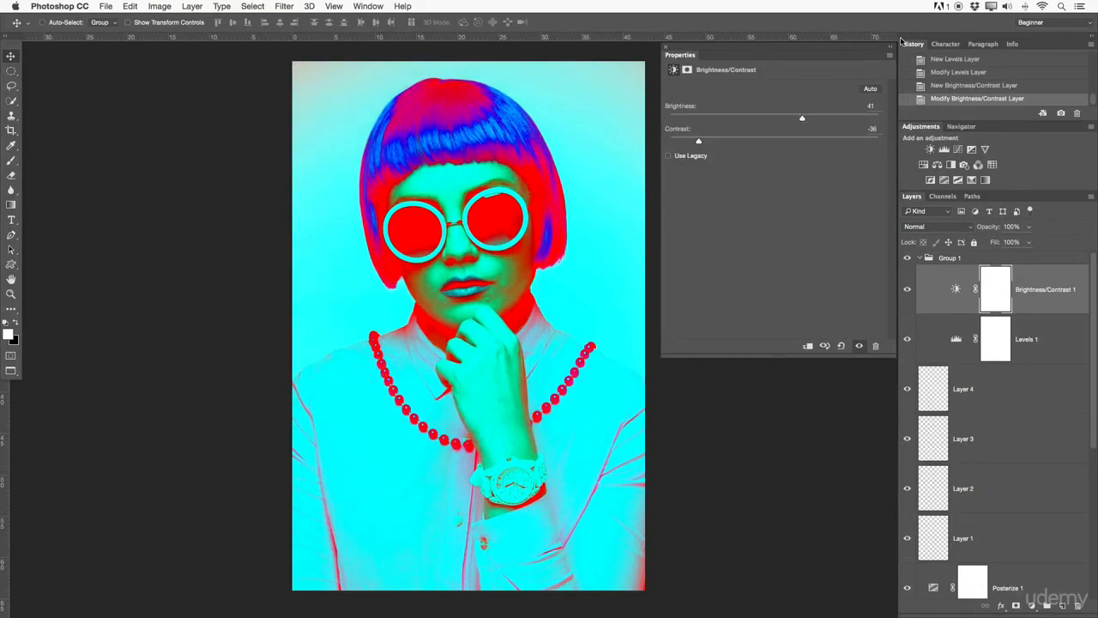
Step: Group the History panel with the floating Properties panel and roll the document back to the earlier Gaussian Blur state
{"action": "left_click_drag", "start_coordinate": [912, 43], "coordinate": [716, 56]}
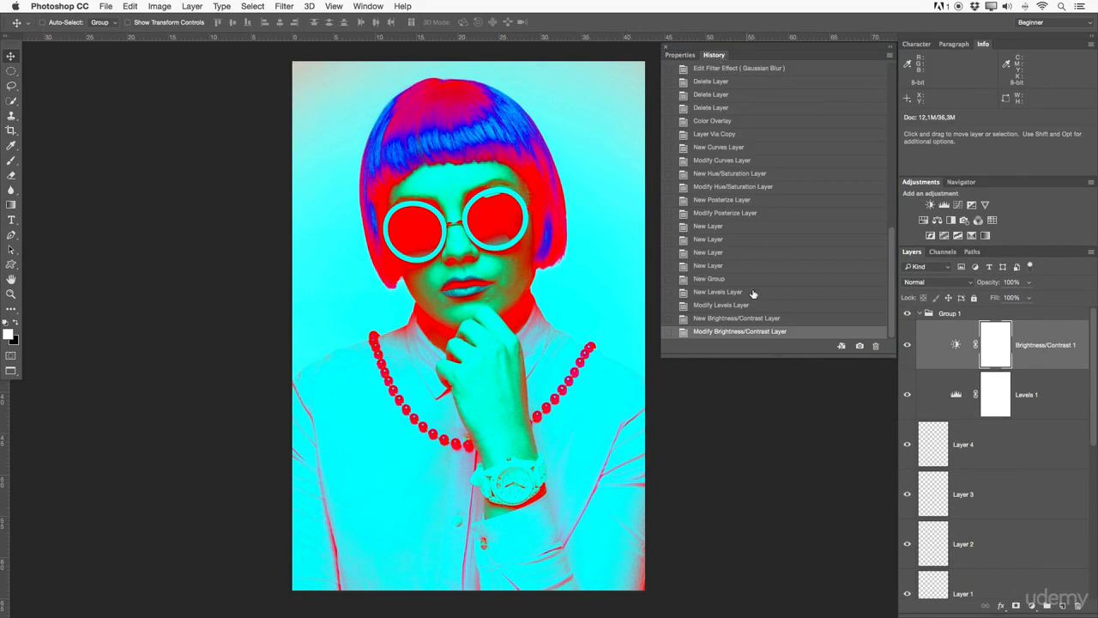
{"action": "left_click_drag", "start_coordinate": [895, 300], "coordinate": [888, 191]}
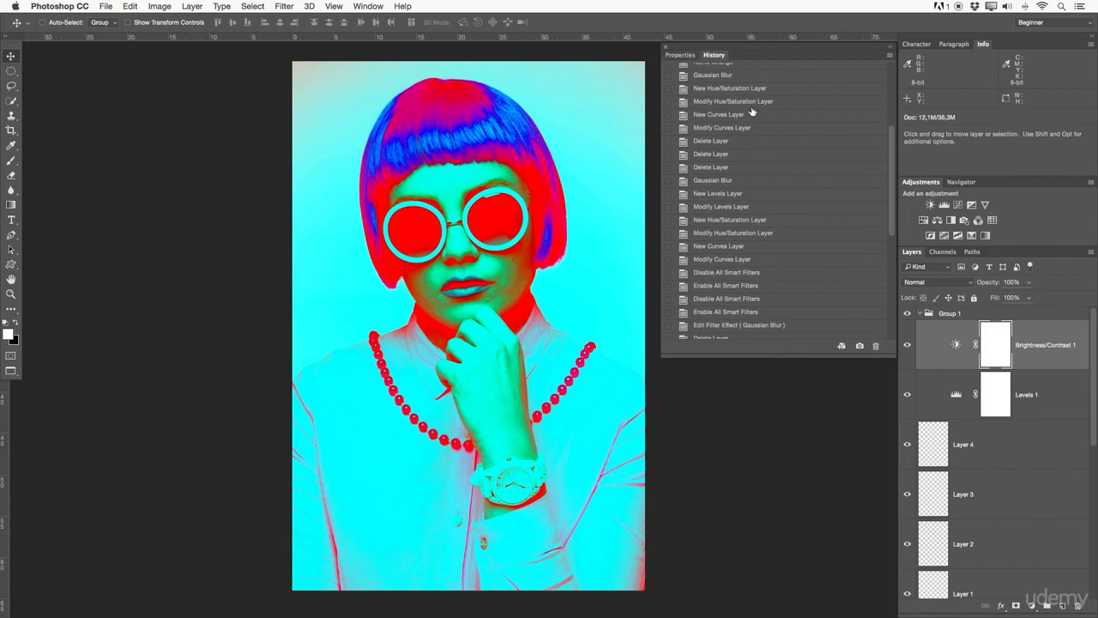
{"action": "left_click", "coordinate": [731, 76]}
{"action": "left_click", "coordinate": [739, 90]}
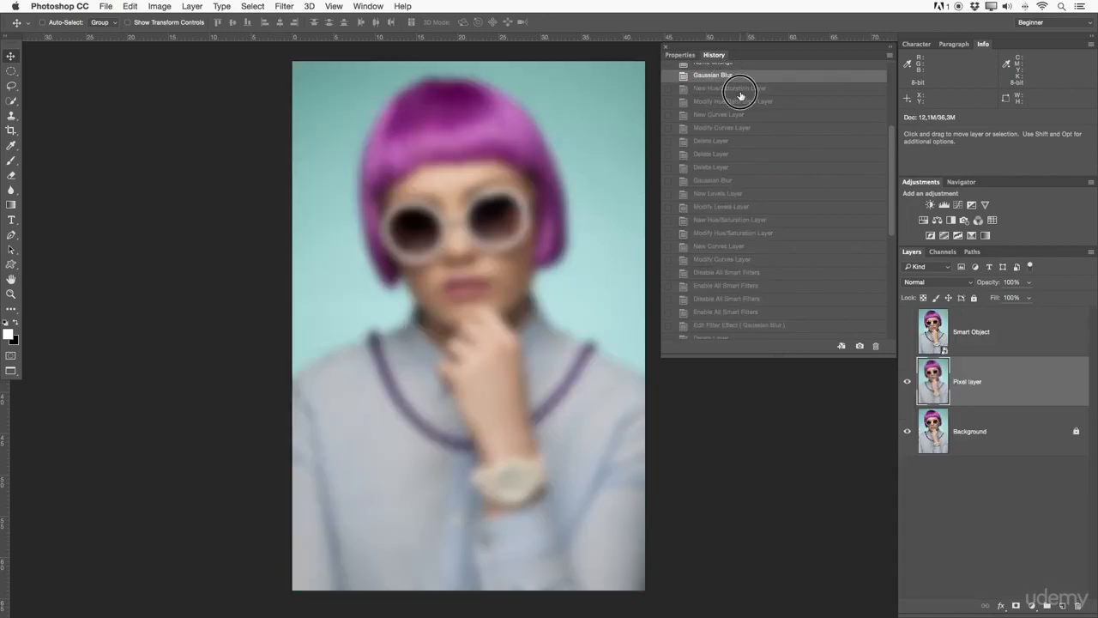
Step: Step through the history states between Gaussian Blur and New Levels Layer to compare the earlier edits
{"action": "left_click", "coordinate": [730, 77]}
{"action": "left_click", "coordinate": [725, 116]}
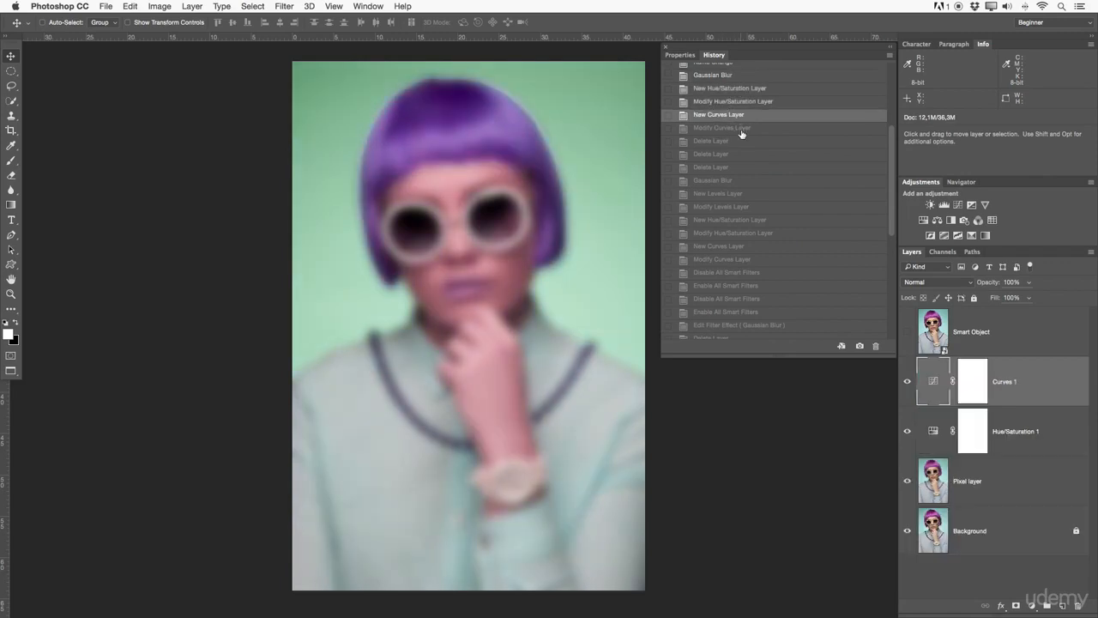
{"action": "left_click", "coordinate": [741, 128]}
{"action": "left_click", "coordinate": [743, 142]}
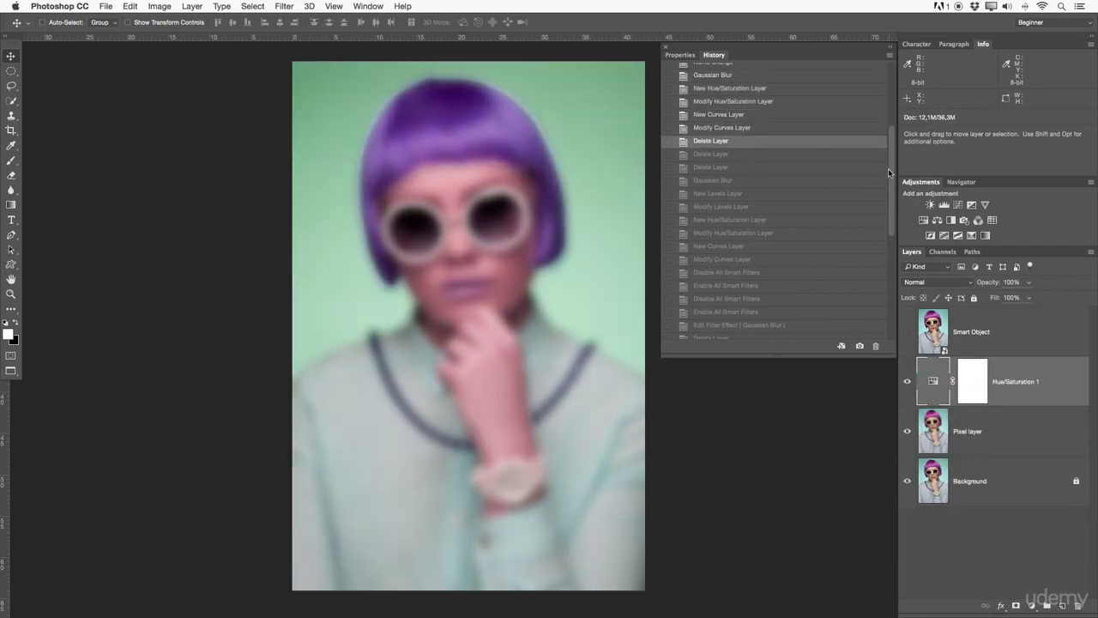
{"action": "left_click", "coordinate": [775, 195]}
{"action": "left_click", "coordinate": [740, 154]}
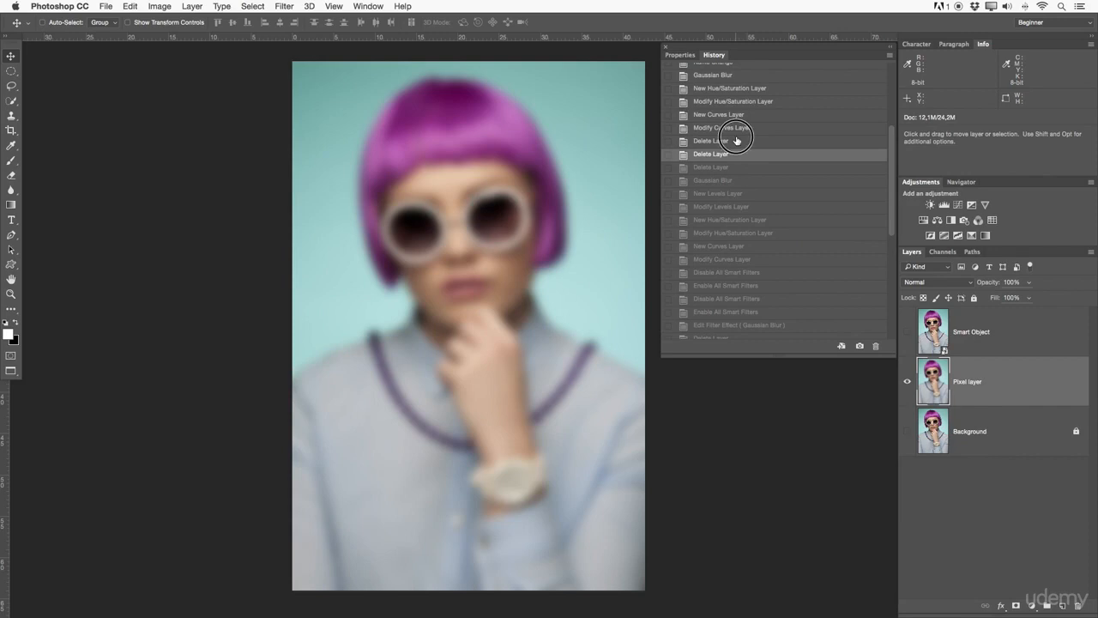
{"action": "left_click", "coordinate": [731, 101]}
{"action": "left_click", "coordinate": [765, 192]}
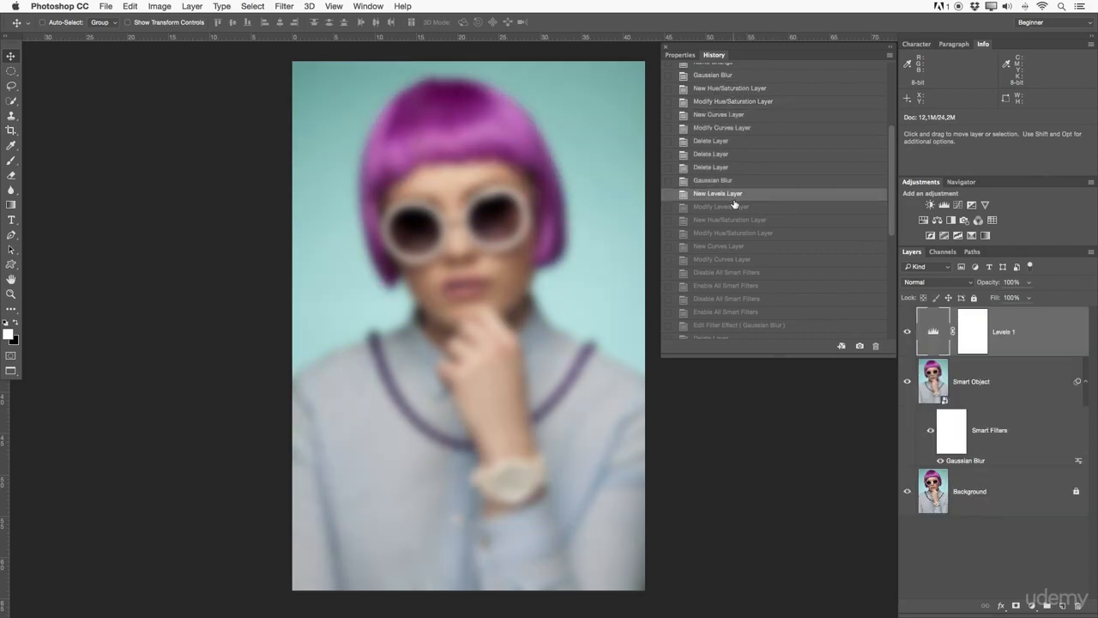
Step: Review the whole history list and advance through the recent states to the final Modify Brightness/Contrast Layer state
{"action": "scroll", "coordinate": [734, 210], "scroll_direction": "up", "scroll_amount": 5}
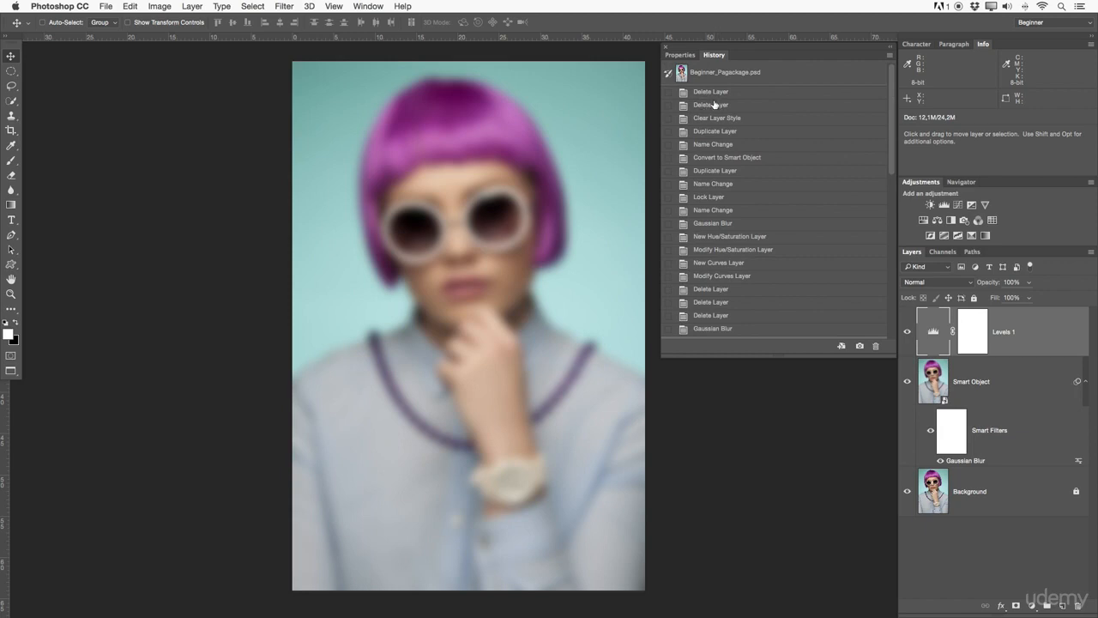
{"action": "scroll", "coordinate": [738, 102], "scroll_direction": "down", "scroll_amount": 10}
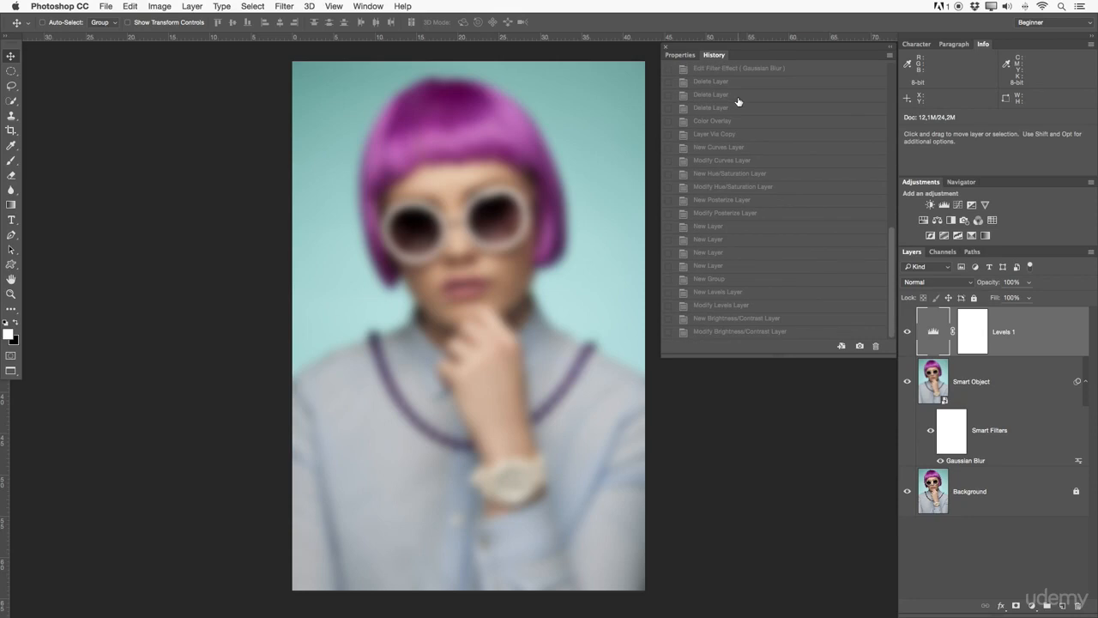
{"action": "left_click", "coordinate": [707, 262]}
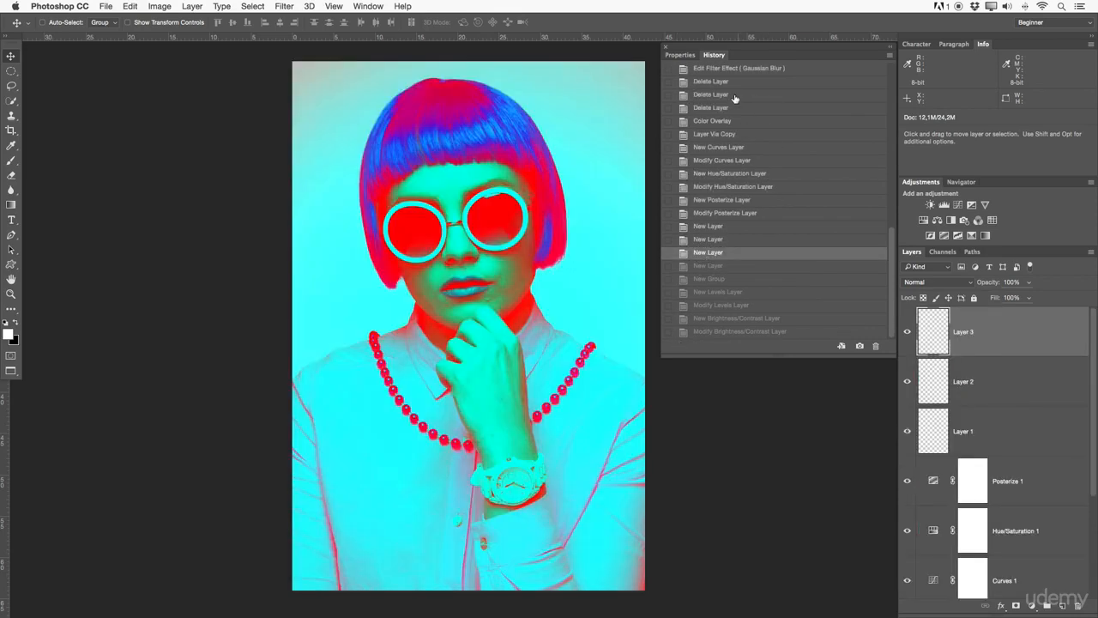
{"action": "left_click", "coordinate": [735, 212]}
{"action": "left_click", "coordinate": [743, 240]}
{"action": "left_click", "coordinate": [749, 265]}
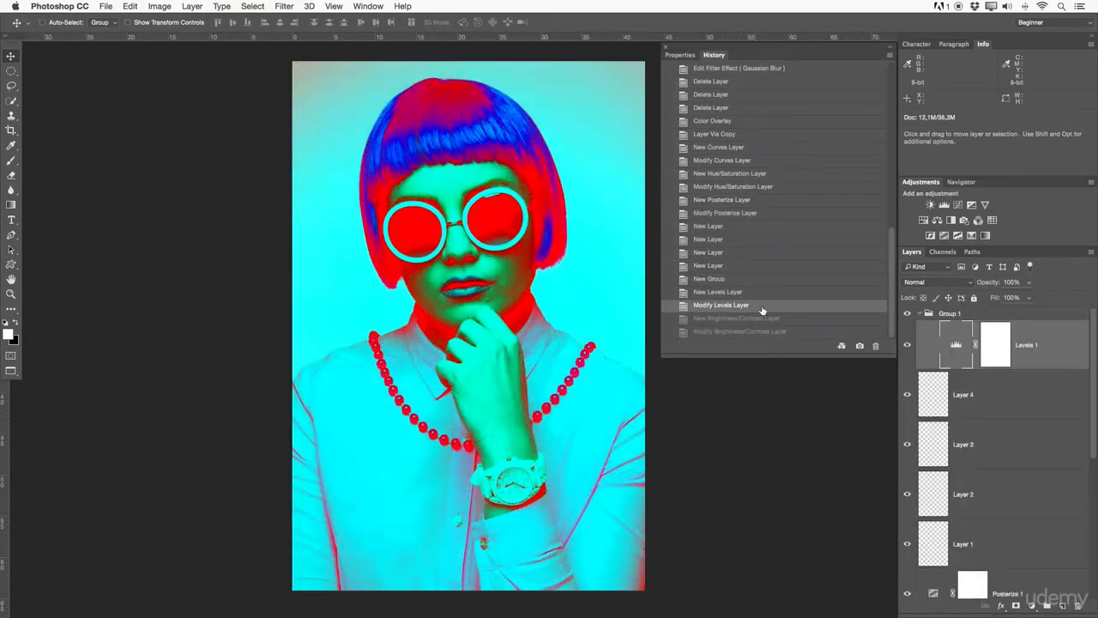
{"action": "left_click", "coordinate": [755, 317]}
{"action": "left_click", "coordinate": [762, 331]}
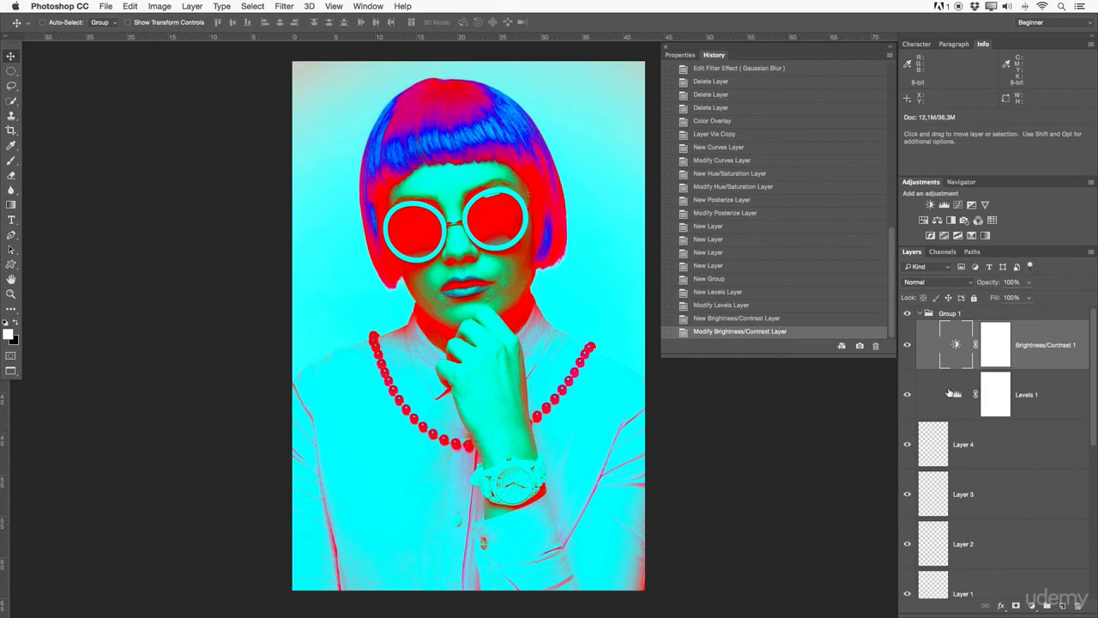
Step: Step the document back through its history to the Delete Layer state just before Color Overlay
{"action": "left_click", "coordinate": [717, 253]}
{"action": "left_click", "coordinate": [727, 213]}
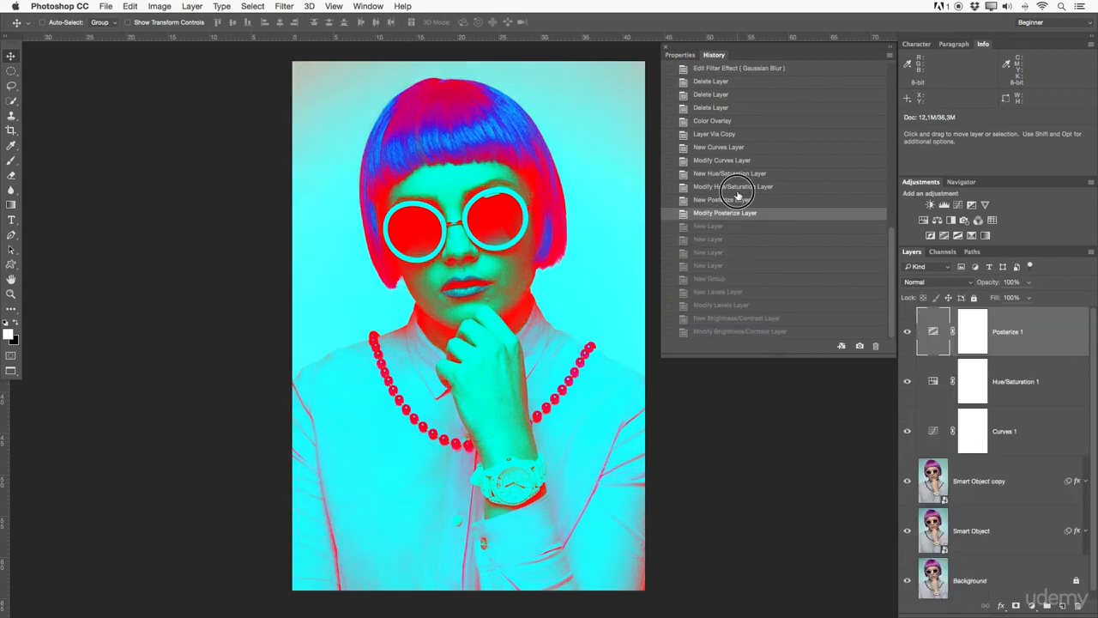
{"action": "left_click", "coordinate": [735, 186]}
{"action": "left_click", "coordinate": [735, 174]}
{"action": "left_click", "coordinate": [740, 134]}
{"action": "left_click", "coordinate": [738, 122]}
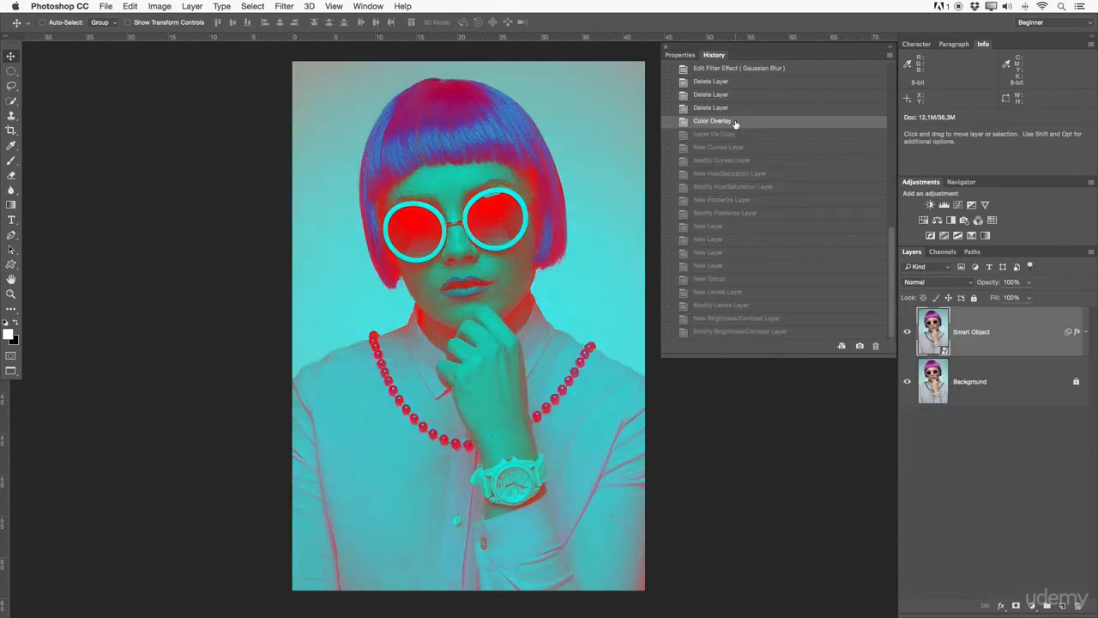
{"action": "left_click", "coordinate": [728, 109]}
{"action": "left_click", "coordinate": [730, 121]}
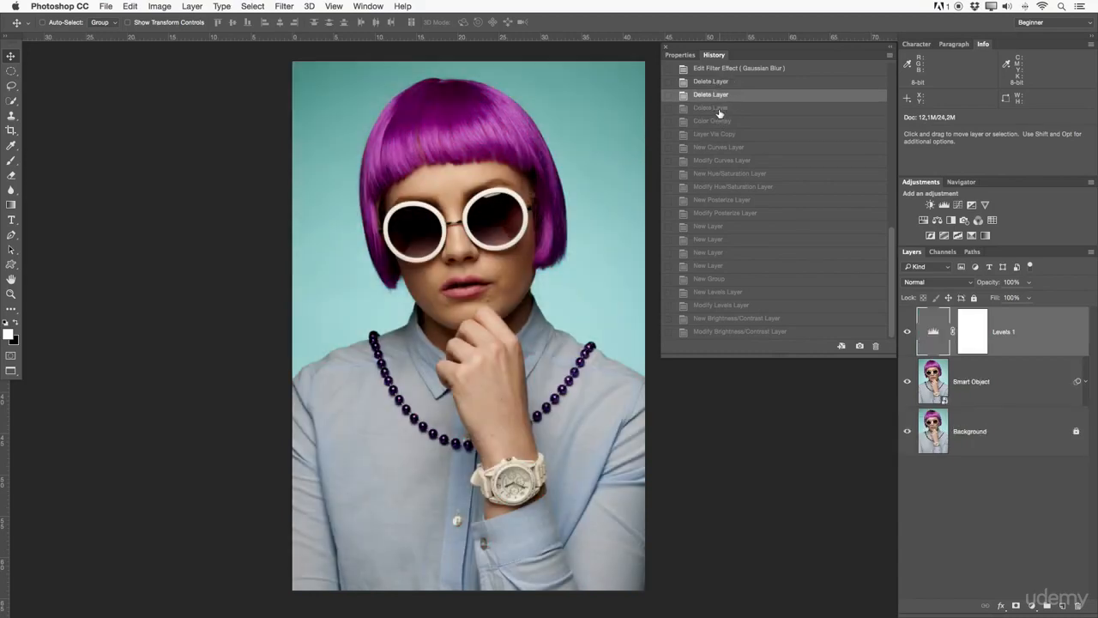
{"action": "left_click", "coordinate": [720, 109]}
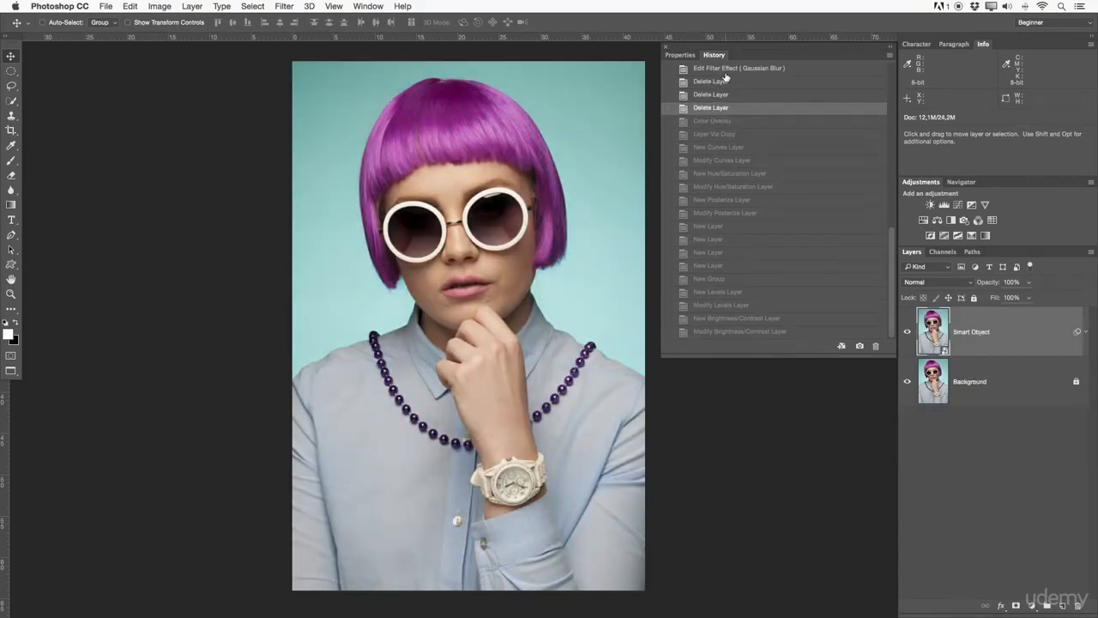
Step: Group the Adjustments panel with the floating Properties and History panels, and view the available new adjustment layer types
{"action": "left_click_drag", "start_coordinate": [921, 182], "coordinate": [735, 62]}
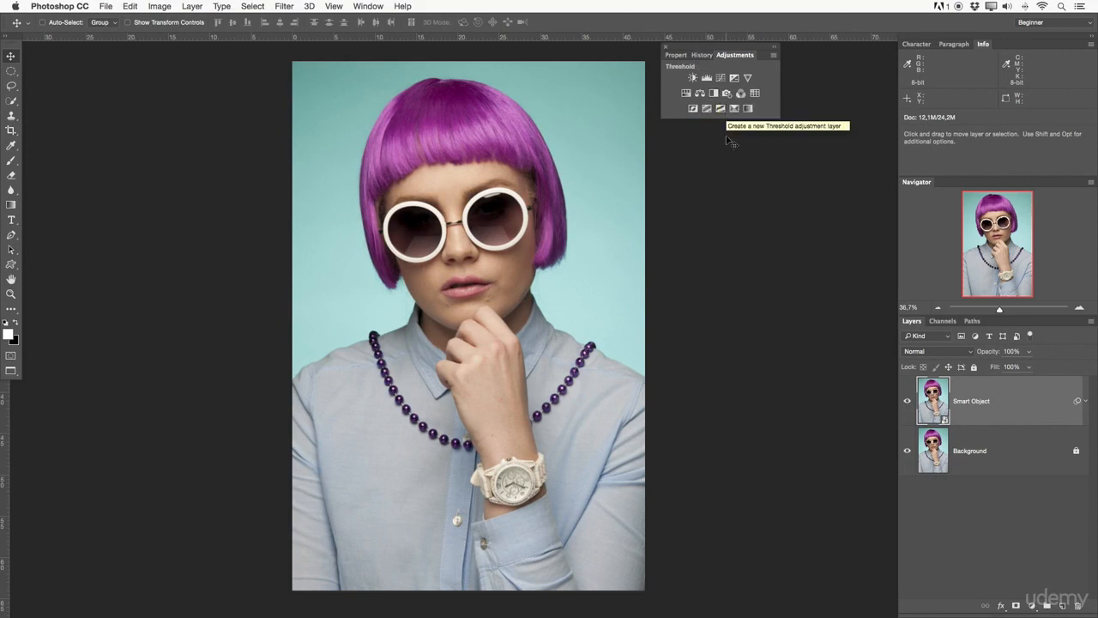
{"action": "left_click", "coordinate": [192, 6]}
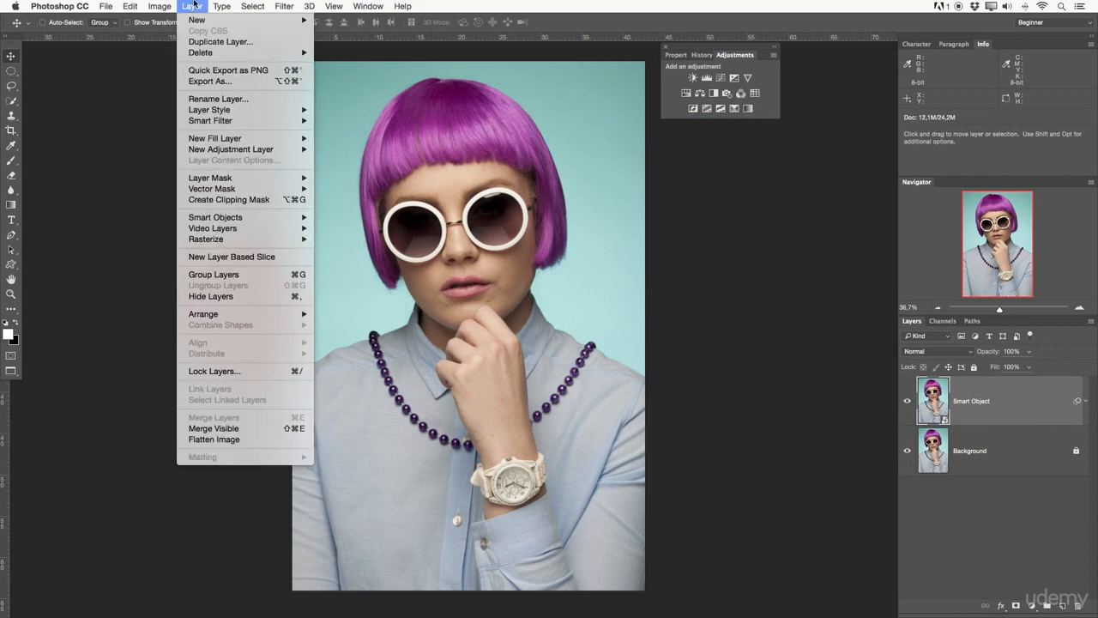
{"action": "mouse_move", "coordinate": [238, 151]}
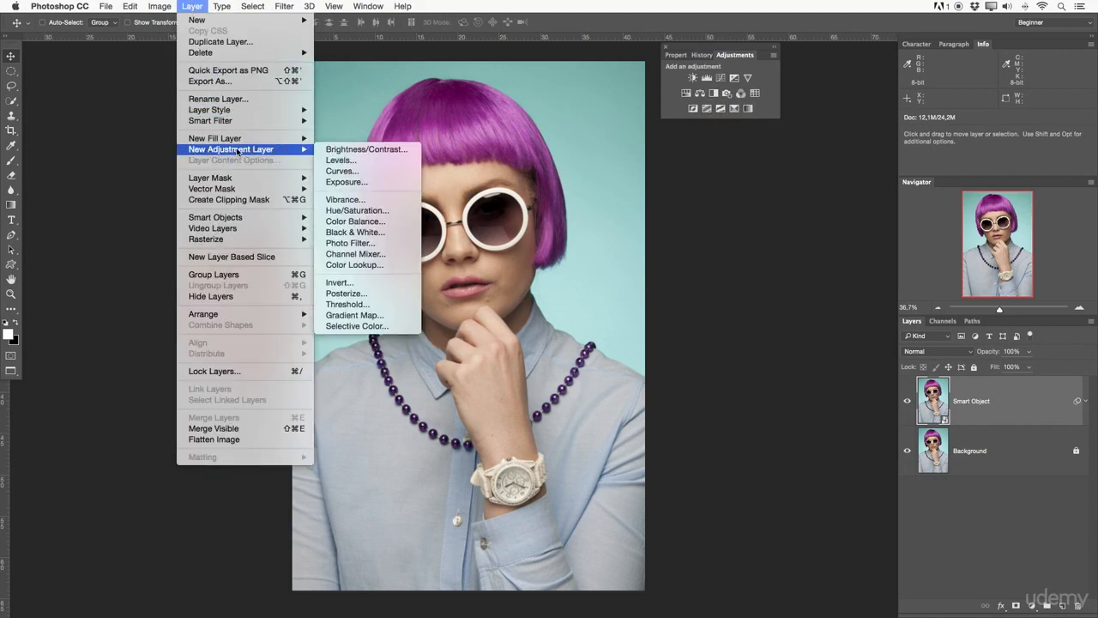
{"action": "left_click", "coordinate": [748, 214]}
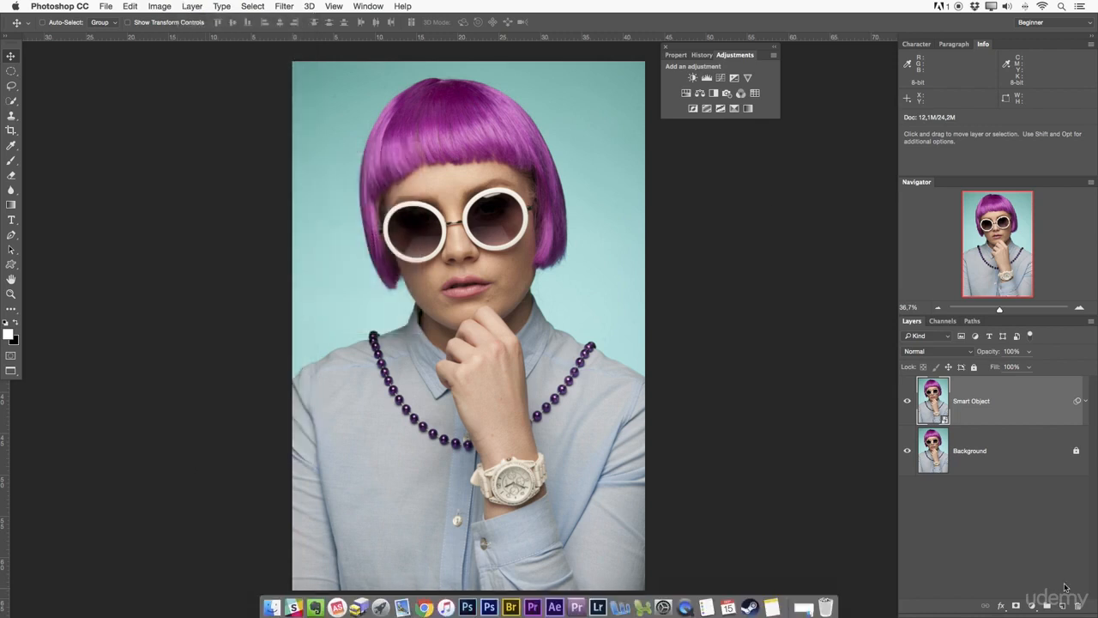
Step: View the fill and adjustment layer types available for the Smart Object layer, and zoom the image out to 31.66%
{"action": "left_click", "coordinate": [1031, 606]}
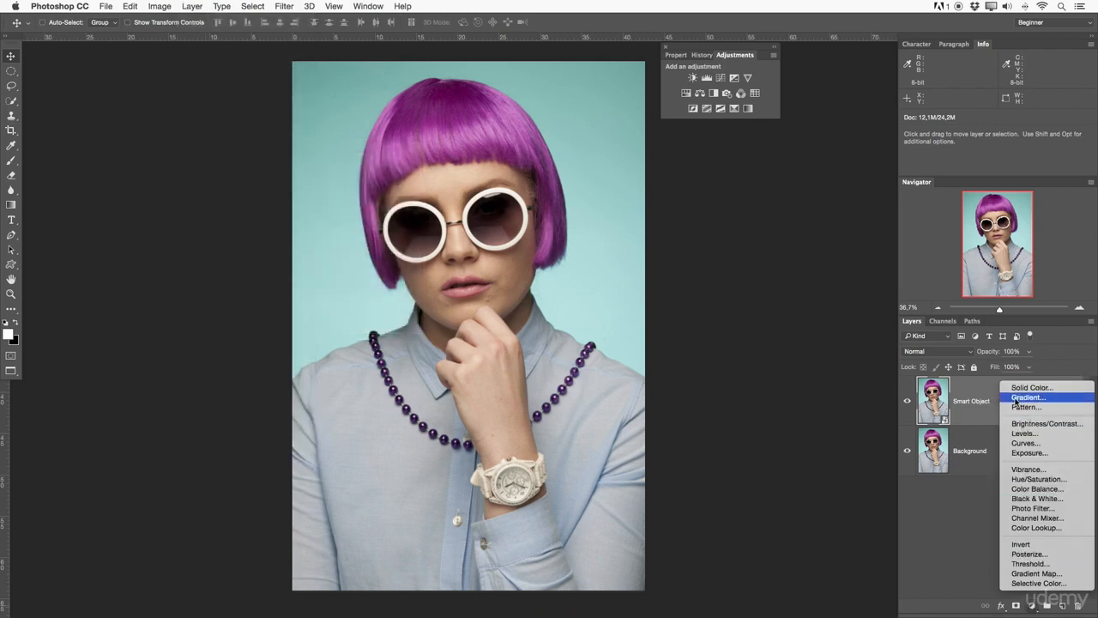
{"action": "left_click", "coordinate": [774, 259]}
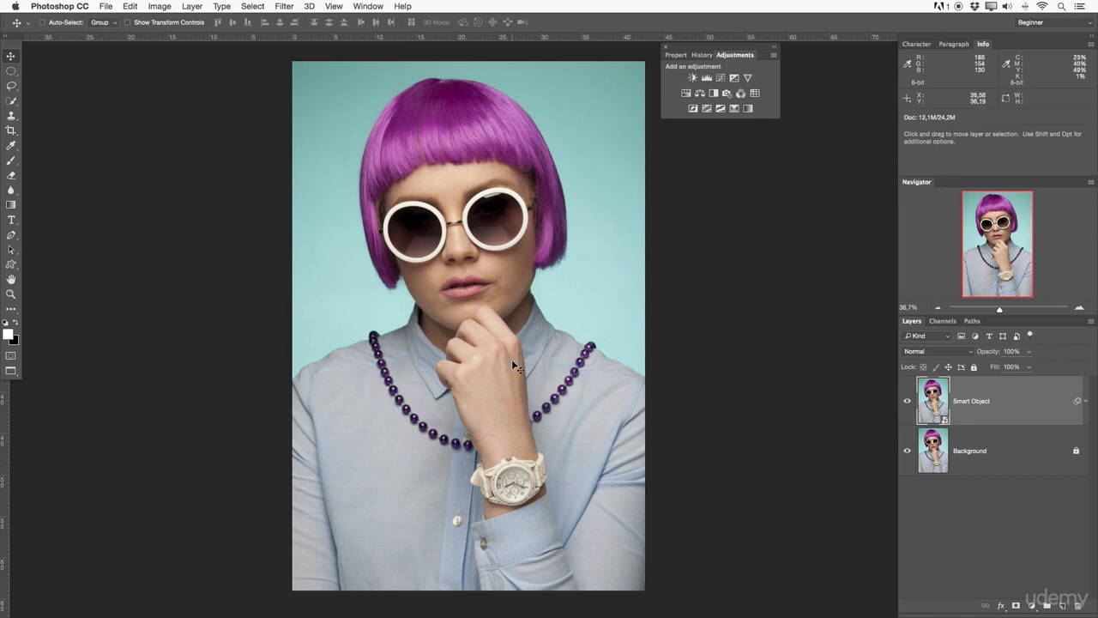
{"action": "key", "text": "z"}
{"action": "mouse_move", "coordinate": [513, 337]}
{"action": "left_mouse_down"}
{"action": "mouse_move", "coordinate": [568, 335]}
{"action": "mouse_move", "coordinate": [497, 326]}
{"action": "mouse_move", "coordinate": [537, 323]}
{"action": "mouse_move", "coordinate": [506, 330]}
{"action": "left_mouse_up"}
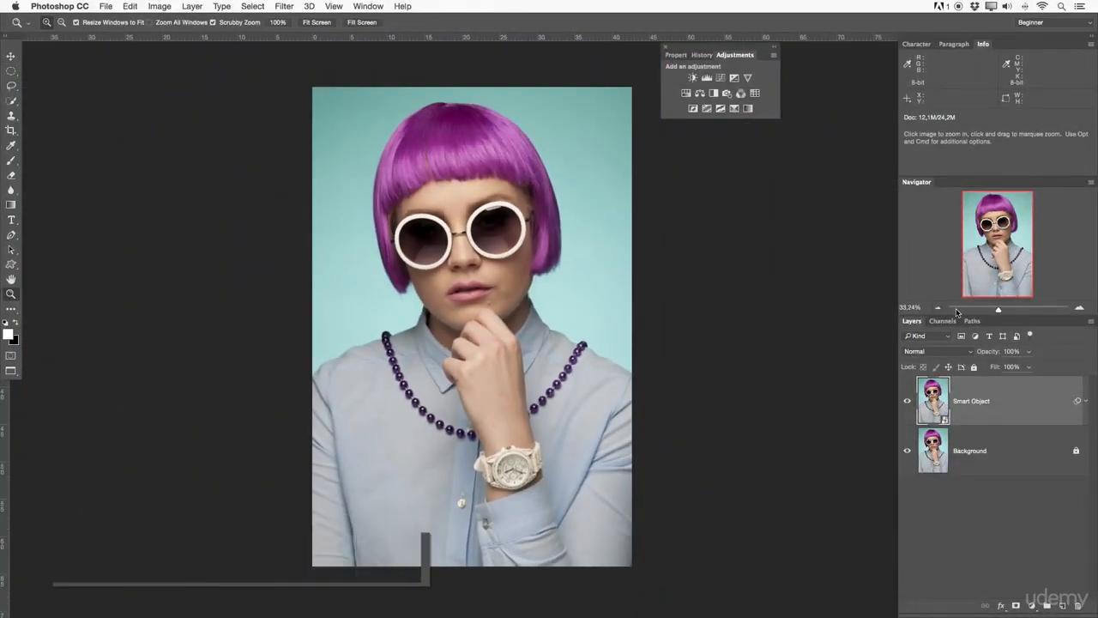
{"action": "mouse_move", "coordinate": [998, 309]}
{"action": "left_mouse_down"}
{"action": "mouse_move", "coordinate": [978, 310]}
{"action": "mouse_move", "coordinate": [994, 311]}
{"action": "left_mouse_up"}
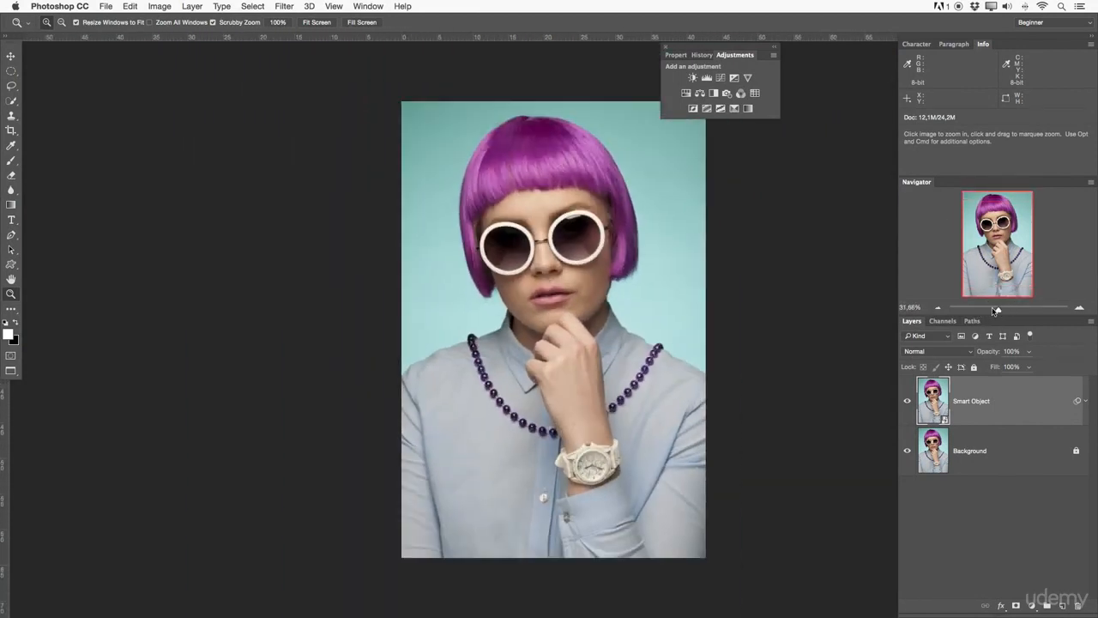
Step: Compare the image's Red, Green and Blue channels by hiding and showing them individually, and make all channels visible again
{"action": "left_click", "coordinate": [949, 322]}
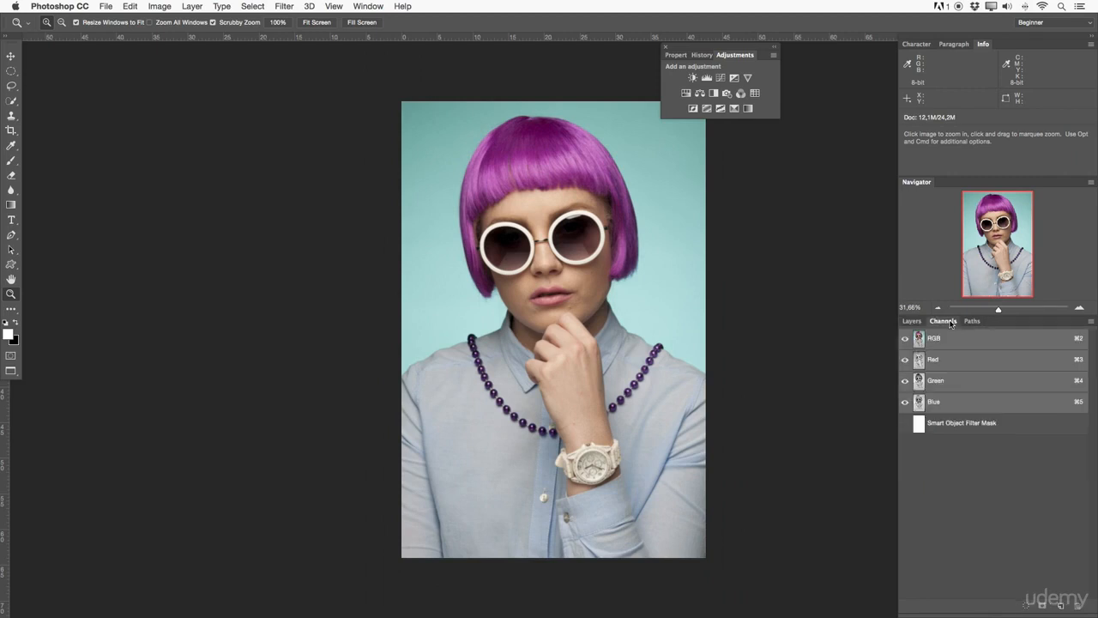
{"action": "left_click", "coordinate": [905, 359]}
{"action": "left_click", "coordinate": [905, 380]}
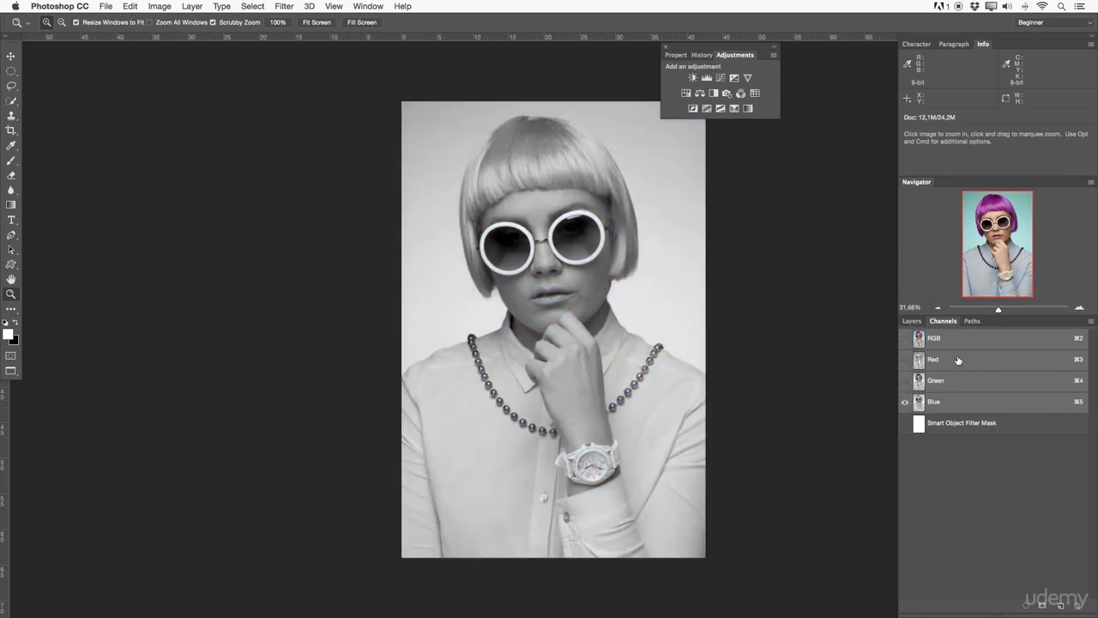
{"action": "left_click", "coordinate": [905, 383]}
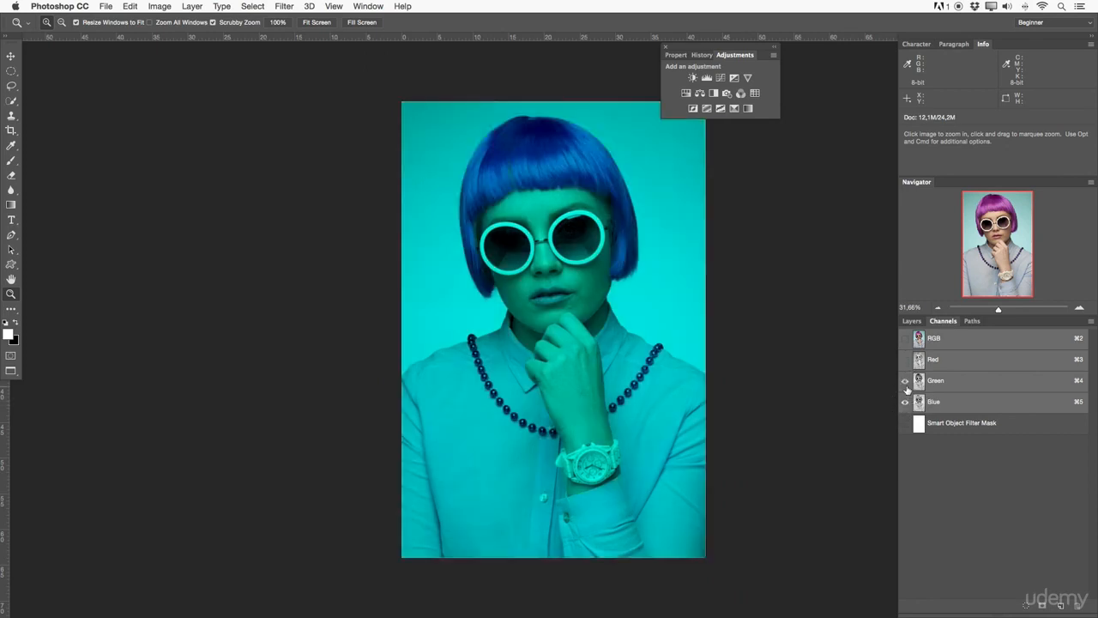
{"action": "left_click", "coordinate": [906, 402]}
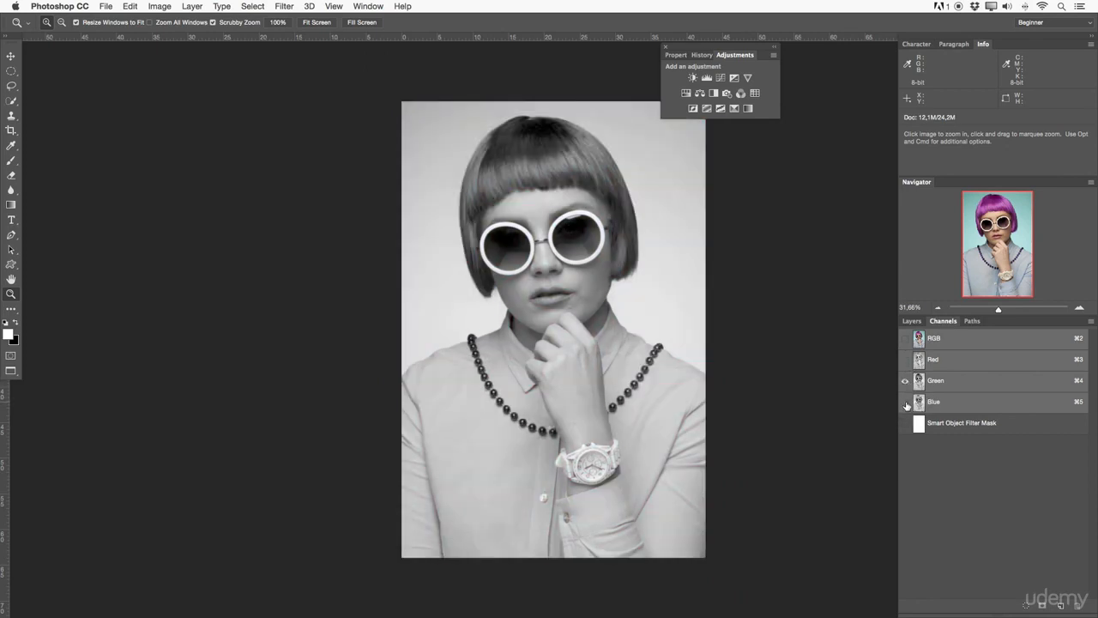
{"action": "left_click", "coordinate": [905, 402]}
{"action": "left_click", "coordinate": [904, 361]}
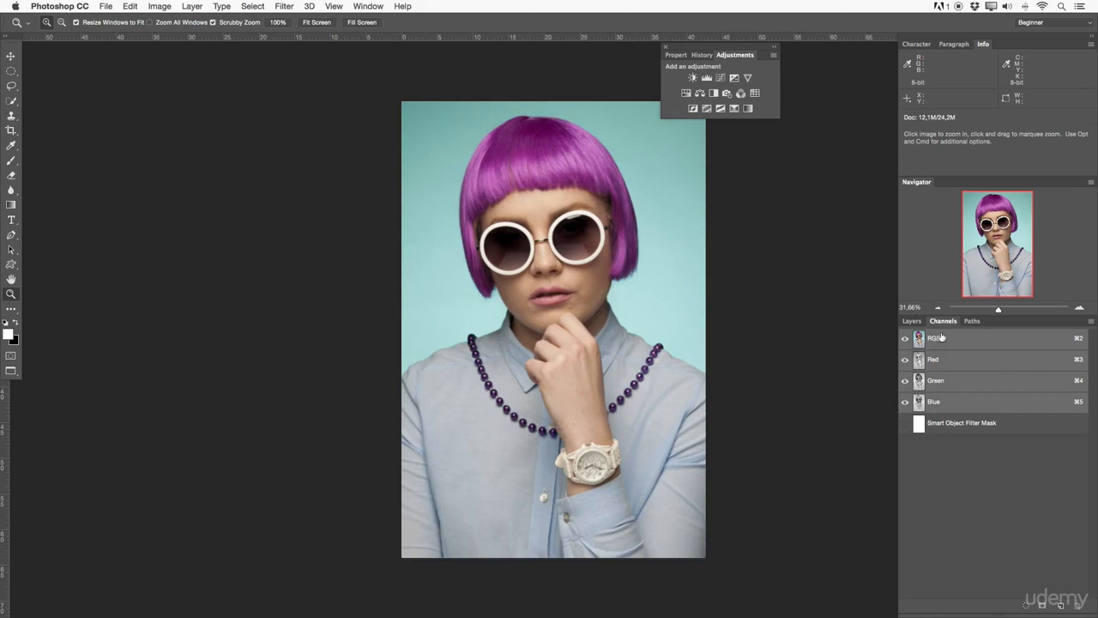
Step: Select the document's Work Path to show its outline over the image, and zoom to 33.33%
{"action": "left_click", "coordinate": [972, 322]}
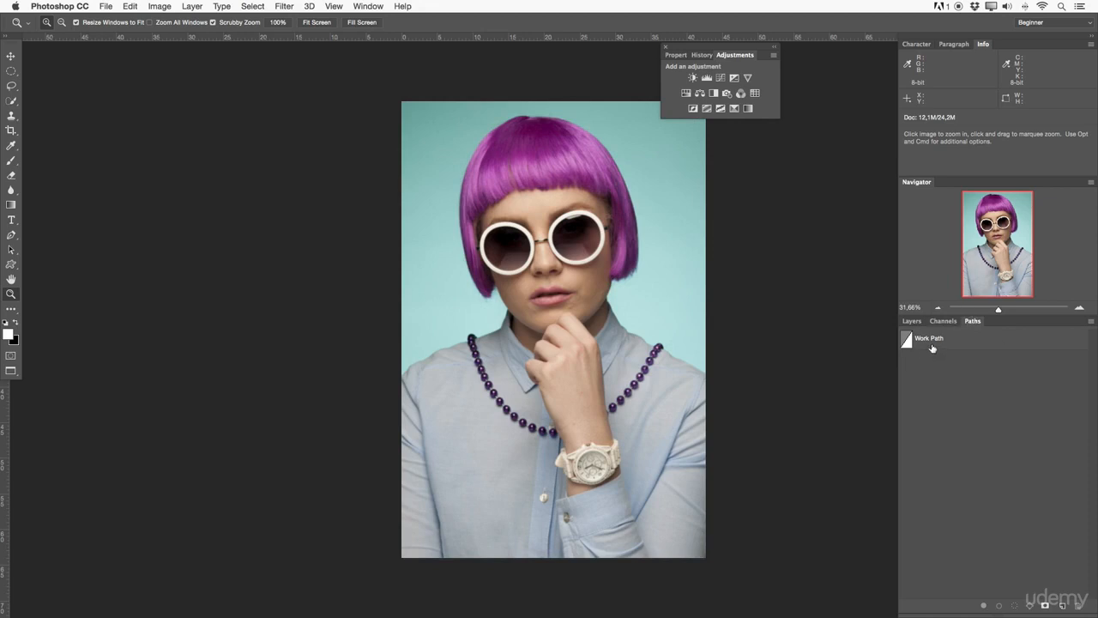
{"action": "left_click", "coordinate": [912, 321]}
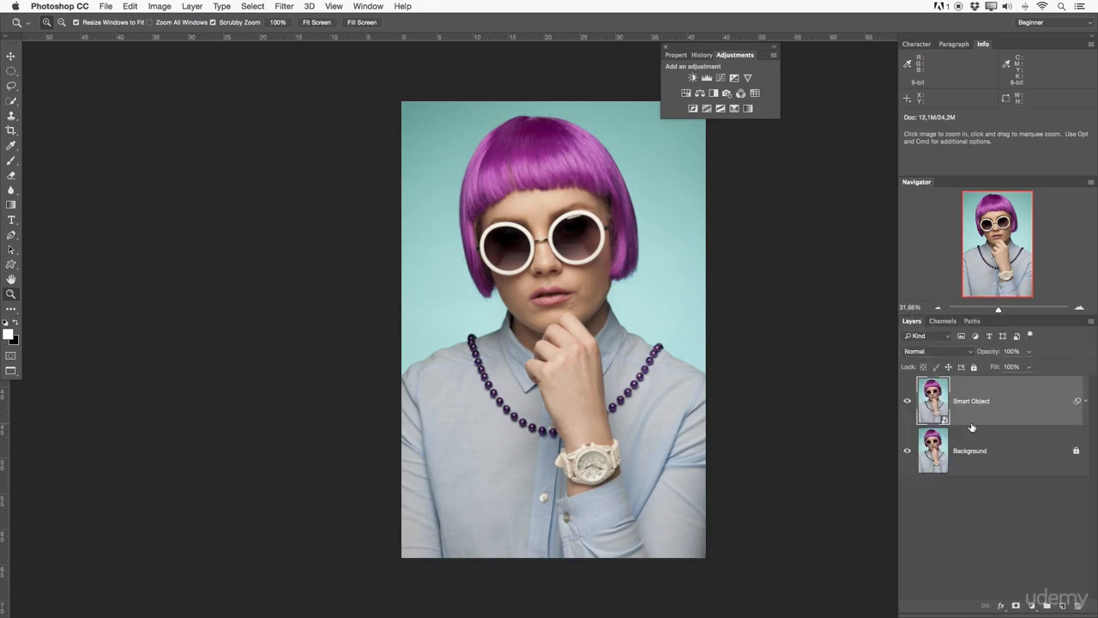
{"action": "left_click", "coordinate": [972, 321]}
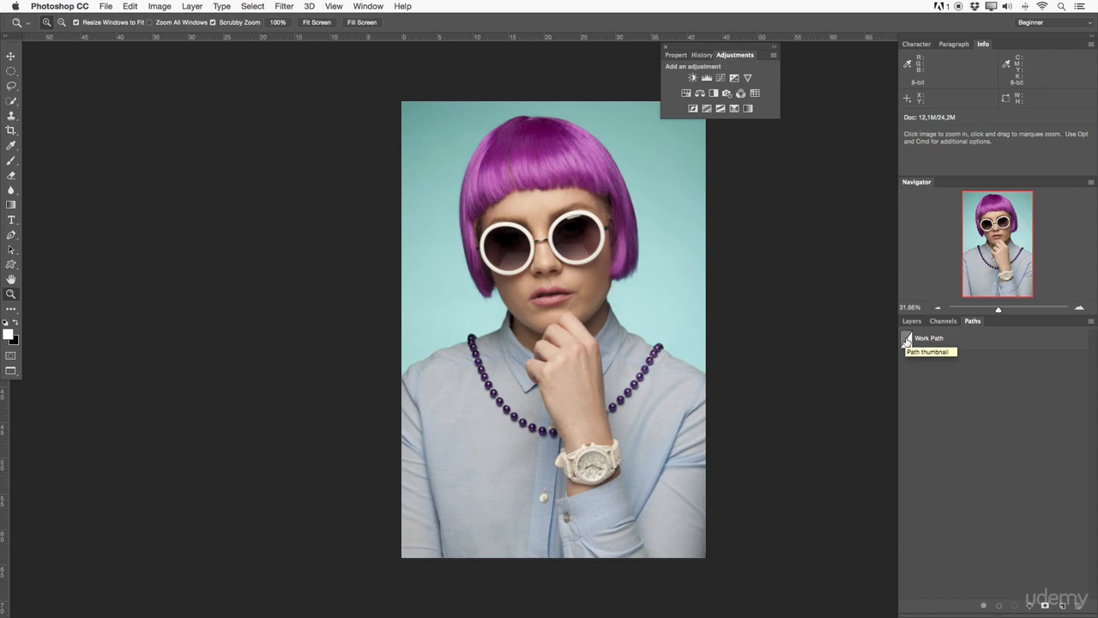
{"action": "left_click", "coordinate": [907, 342]}
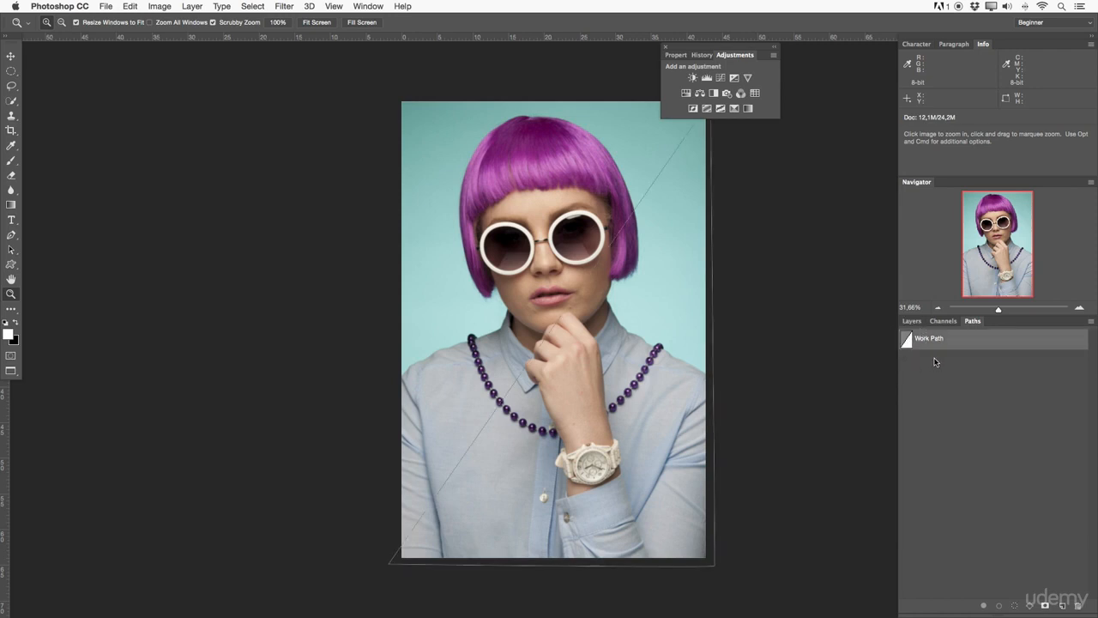
{"action": "left_click_drag", "start_coordinate": [742, 301], "coordinate": [650, 283]}
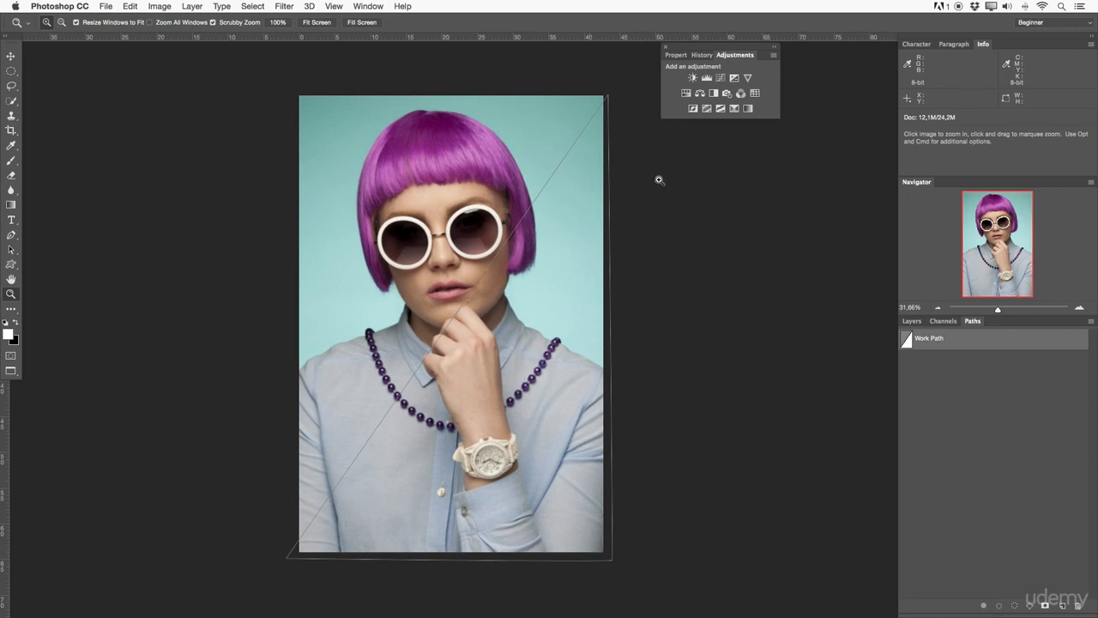
{"action": "left_click", "coordinate": [957, 322]}
{"action": "left_click", "coordinate": [972, 322]}
{"action": "key", "text": "super+equal"}
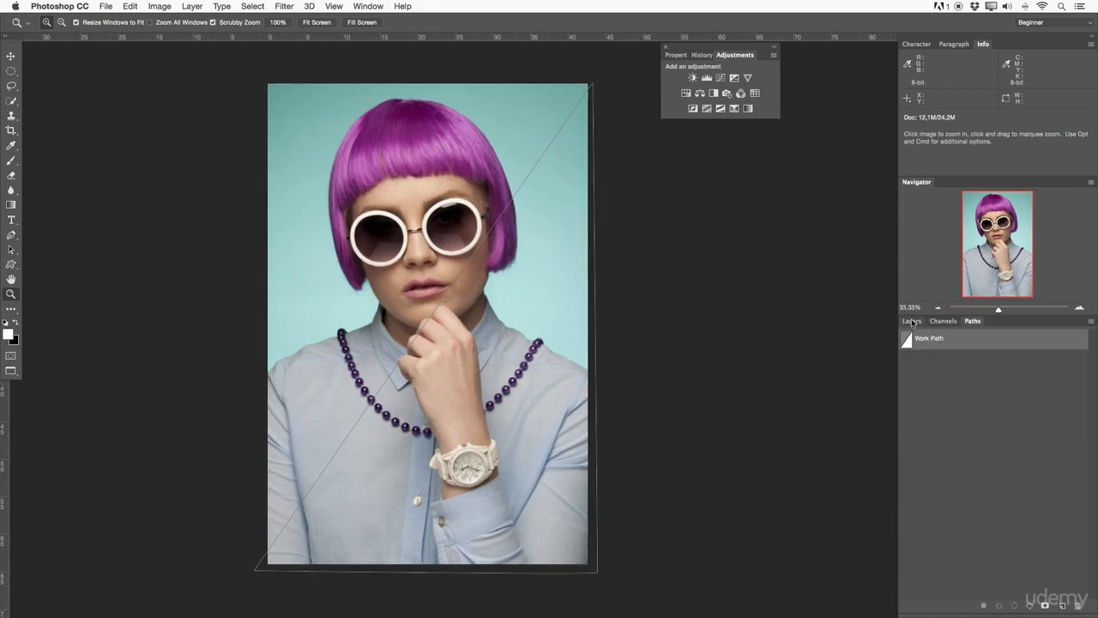
Step: Dock the floating Adjustments and Properties panels beside Navigator, and dock History ahead of Character in the Info group
{"action": "left_click", "coordinate": [910, 320]}
{"action": "left_click_drag", "start_coordinate": [735, 55], "coordinate": [946, 187]}
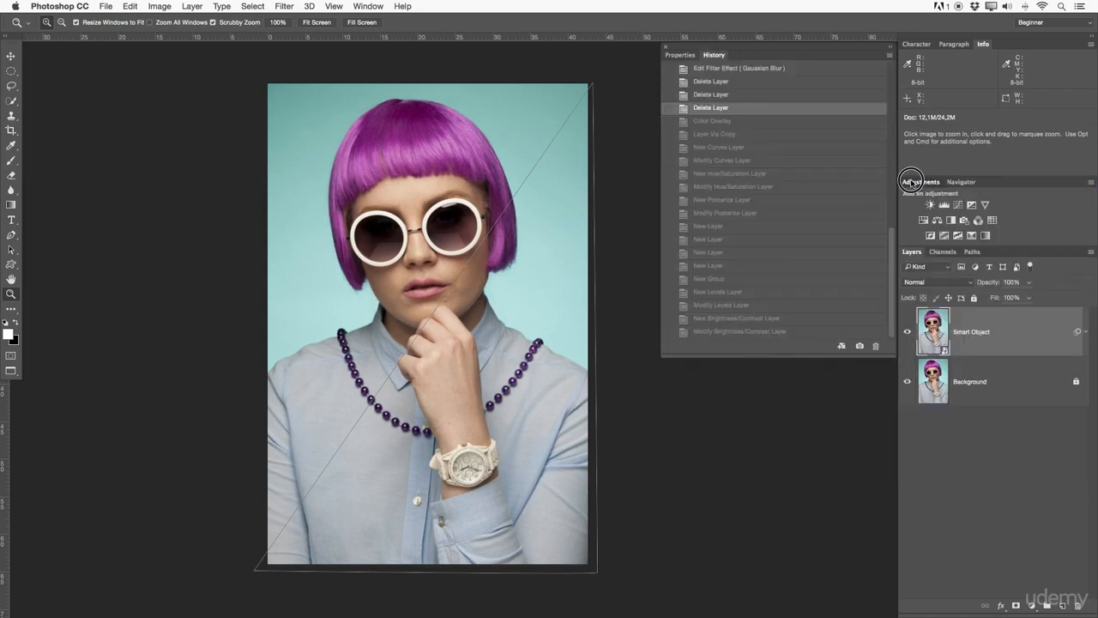
{"action": "left_click_drag", "start_coordinate": [949, 185], "coordinate": [955, 184]}
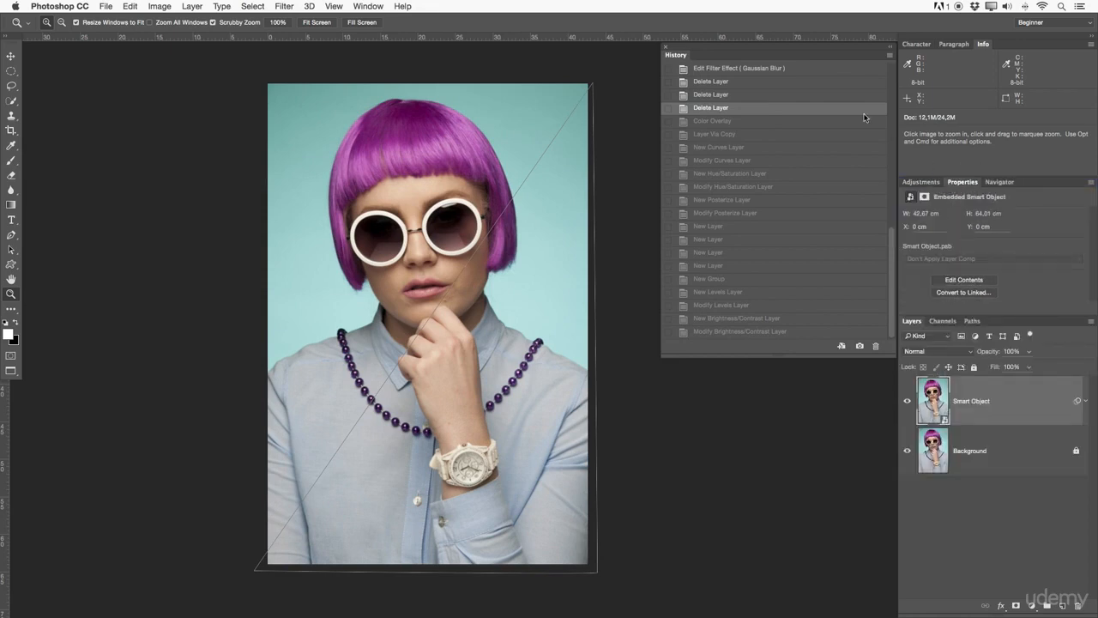
{"action": "left_click_drag", "start_coordinate": [688, 57], "coordinate": [1036, 45]}
{"action": "left_click_drag", "start_coordinate": [1036, 47], "coordinate": [914, 47]}
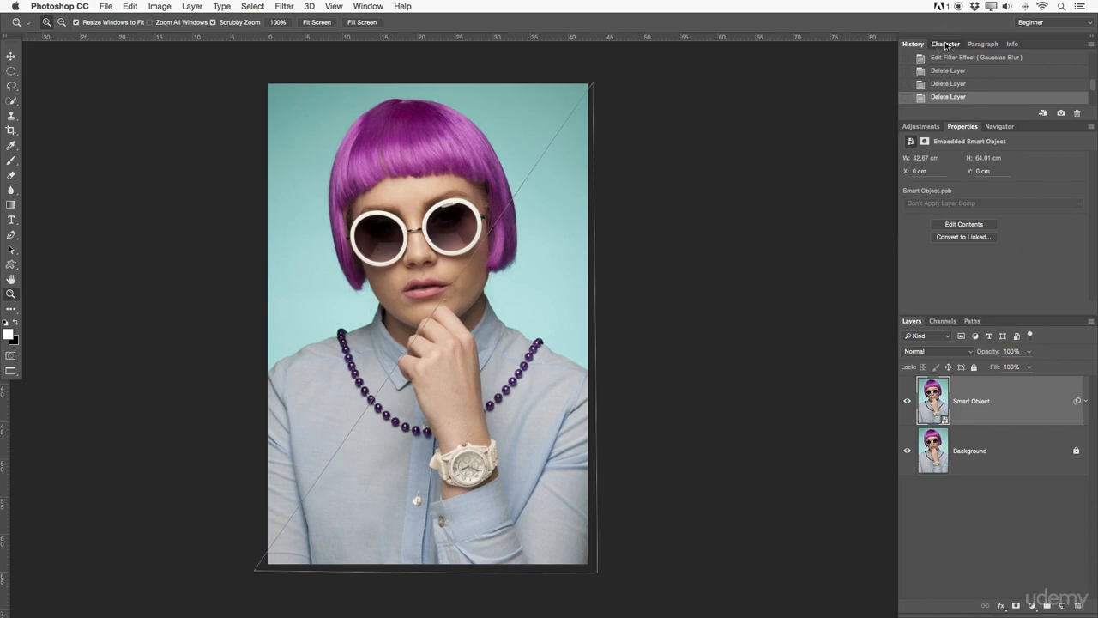
Step: Look through the Character, Paragraph and Info panels, and return to the History panel
{"action": "left_click", "coordinate": [946, 44]}
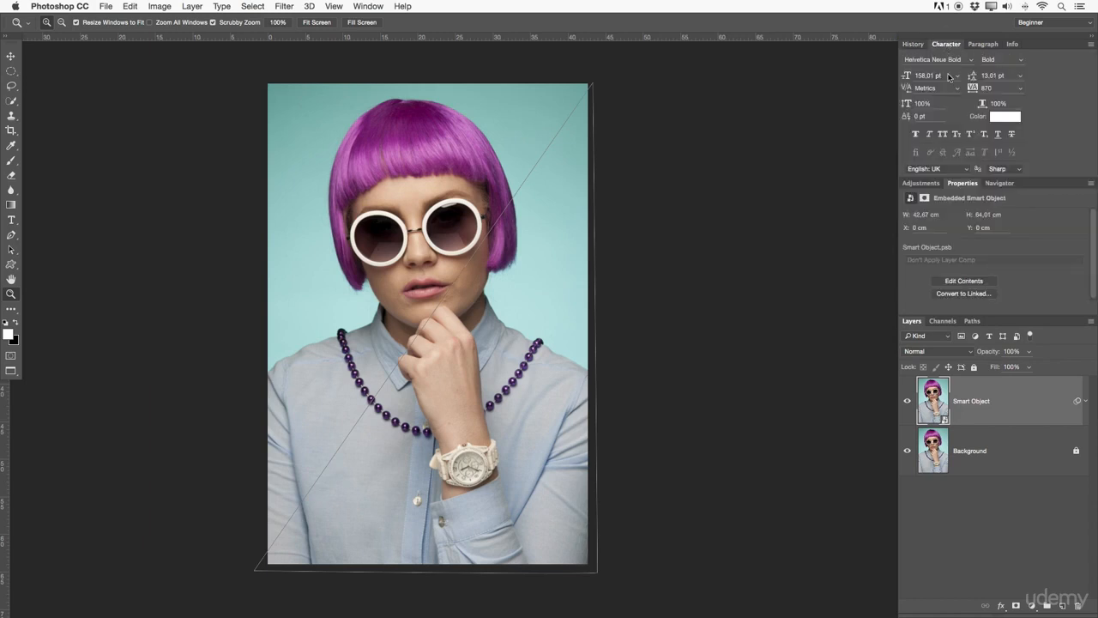
{"action": "left_click", "coordinate": [982, 44]}
{"action": "left_click", "coordinate": [1014, 43]}
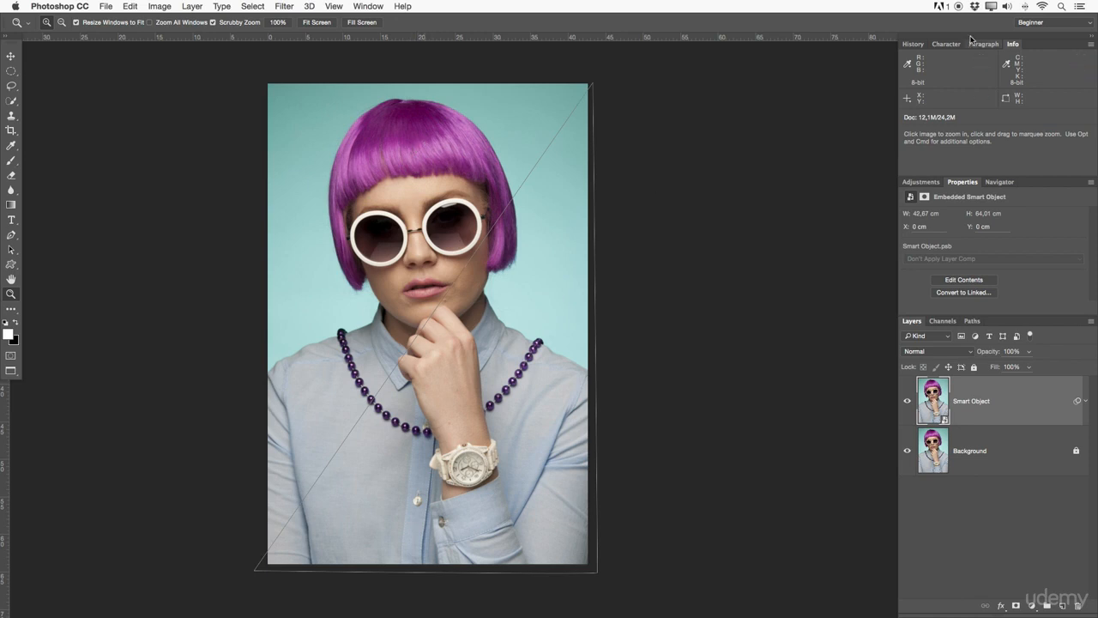
{"action": "left_click", "coordinate": [913, 44]}
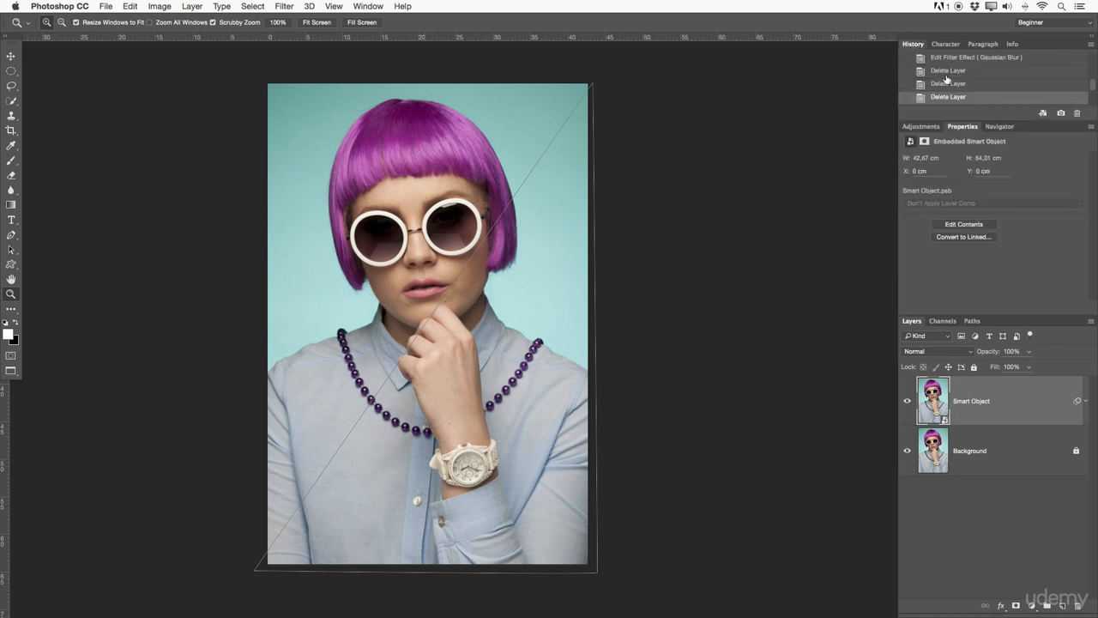
Step: Bring Adjustments to the front of its panel group, check Properties and Channels, and return to the Layers panel
{"action": "left_click", "coordinate": [923, 127]}
{"action": "left_click", "coordinate": [961, 126]}
{"action": "left_click", "coordinate": [905, 127]}
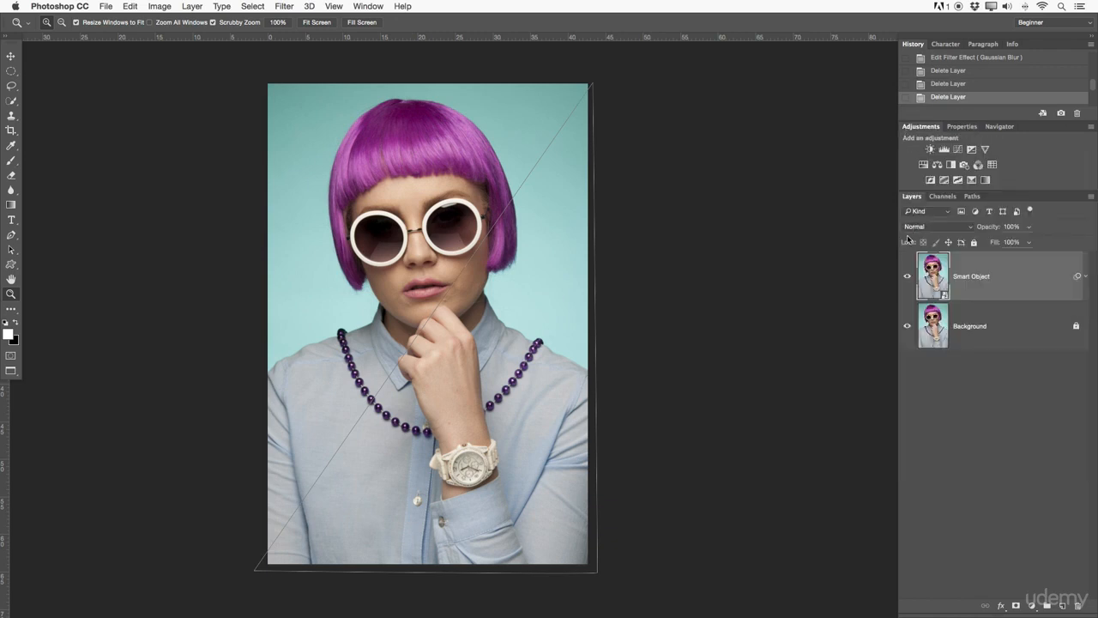
{"action": "left_click", "coordinate": [942, 197]}
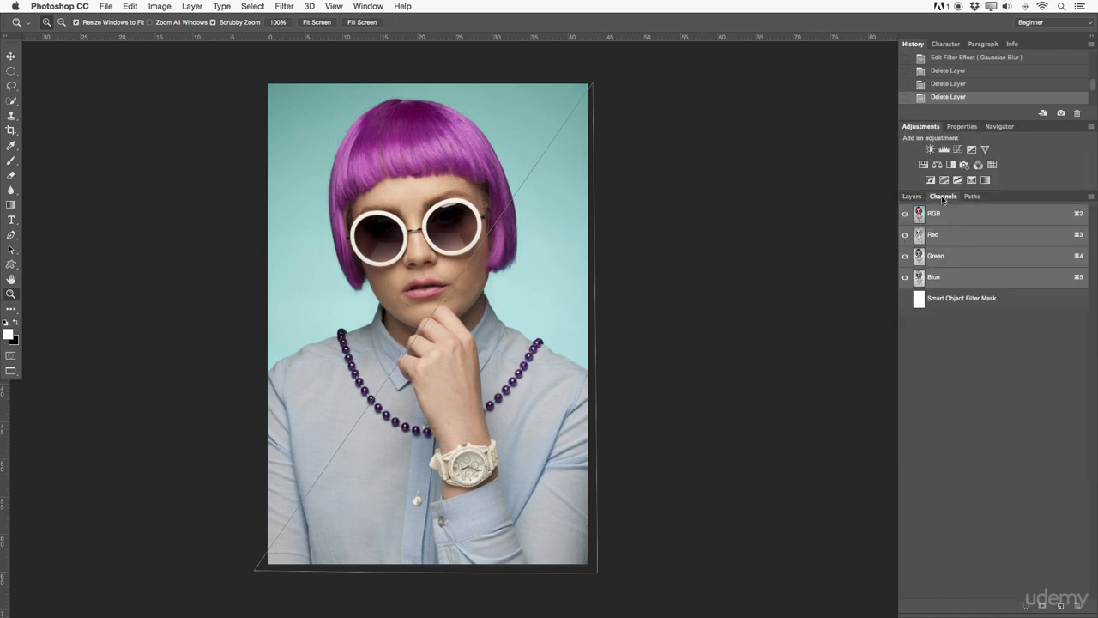
{"action": "left_click", "coordinate": [911, 197]}
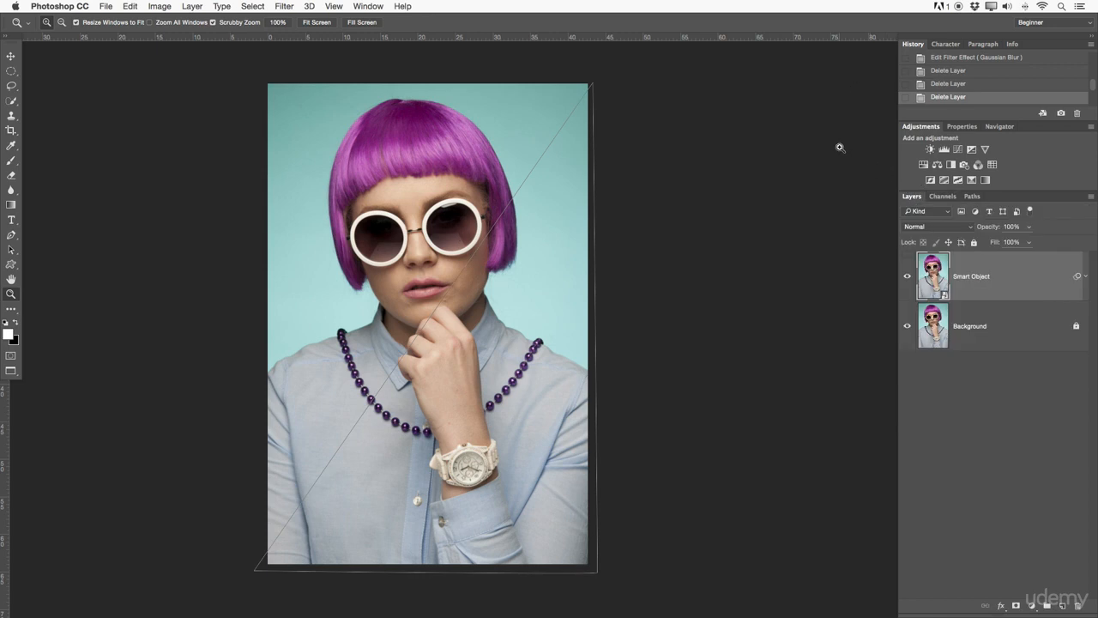